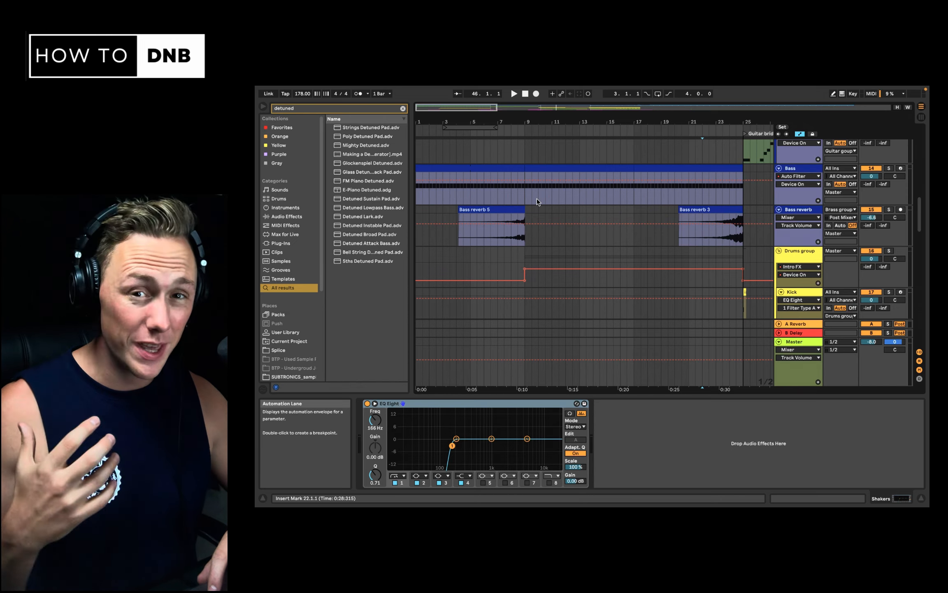
Solo the Guitar group and play the guitar bridge from bar 25.
{"action": "scroll", "coordinate": [683, 154], "scroll_direction": "right", "scroll_amount": 5}
{"action": "scroll", "coordinate": [724, 230], "scroll_direction": "up", "scroll_amount": 3}
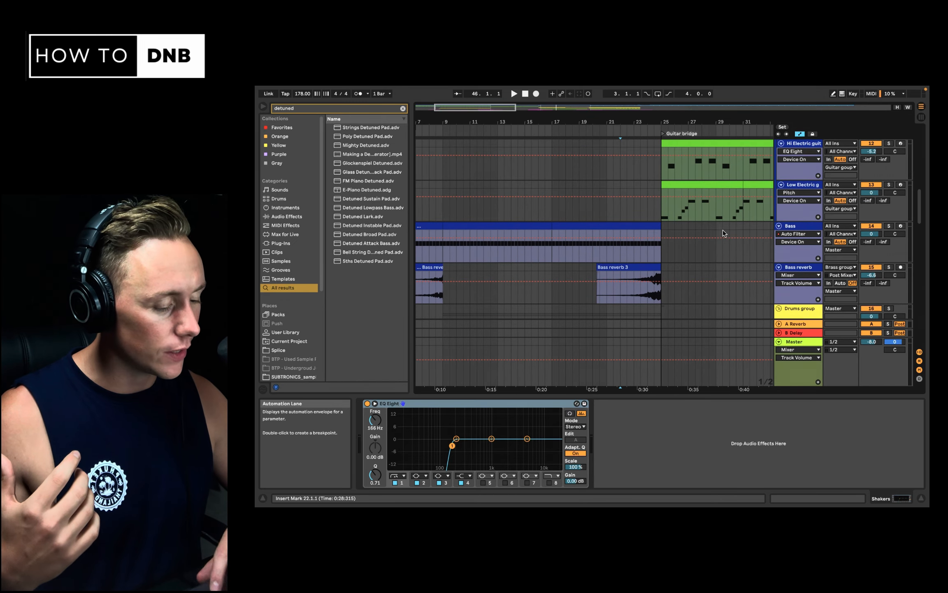
{"action": "scroll", "coordinate": [644, 271], "scroll_direction": "right", "scroll_amount": 3}
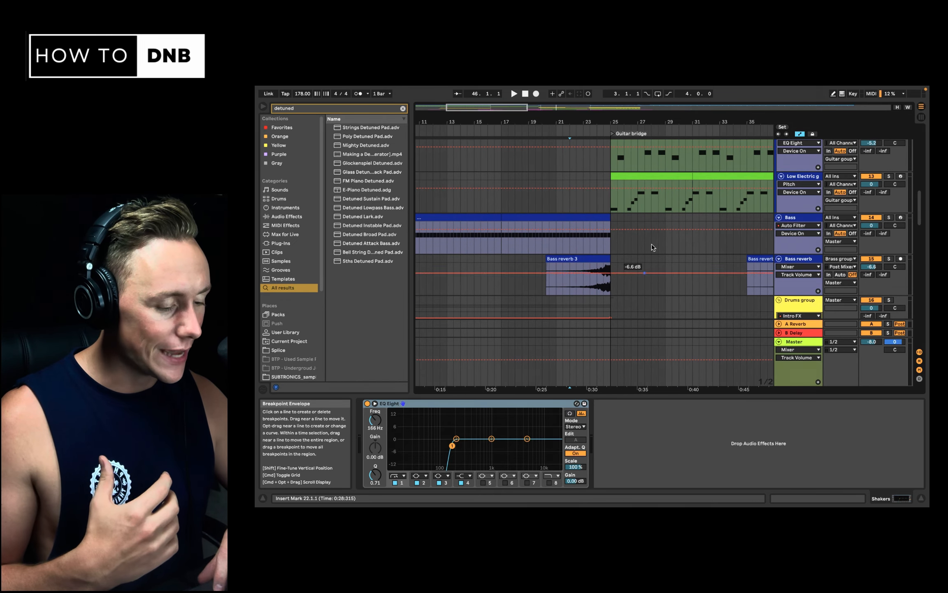
{"action": "scroll", "coordinate": [709, 217], "scroll_direction": "up", "scroll_amount": 4}
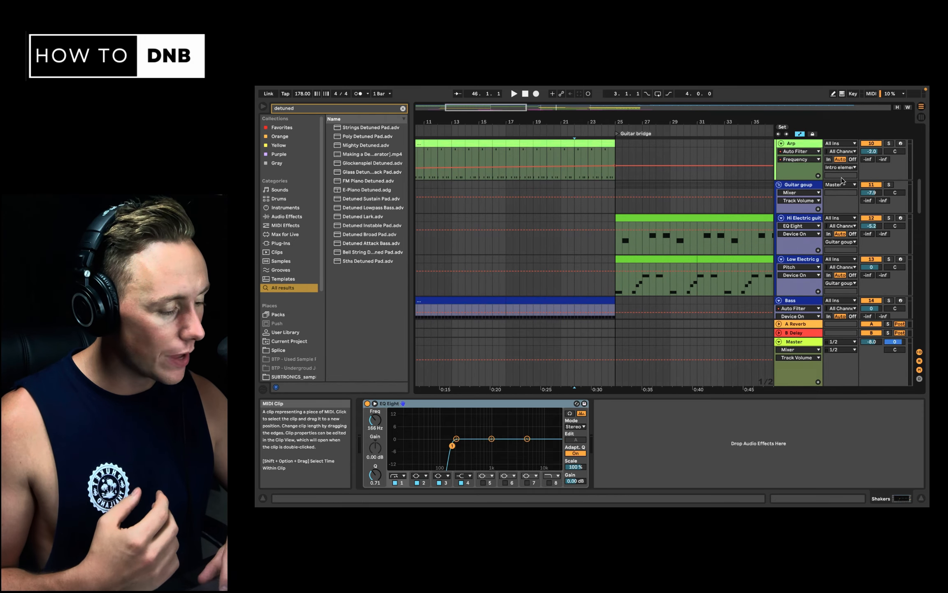
{"action": "left_click", "coordinate": [889, 186]}
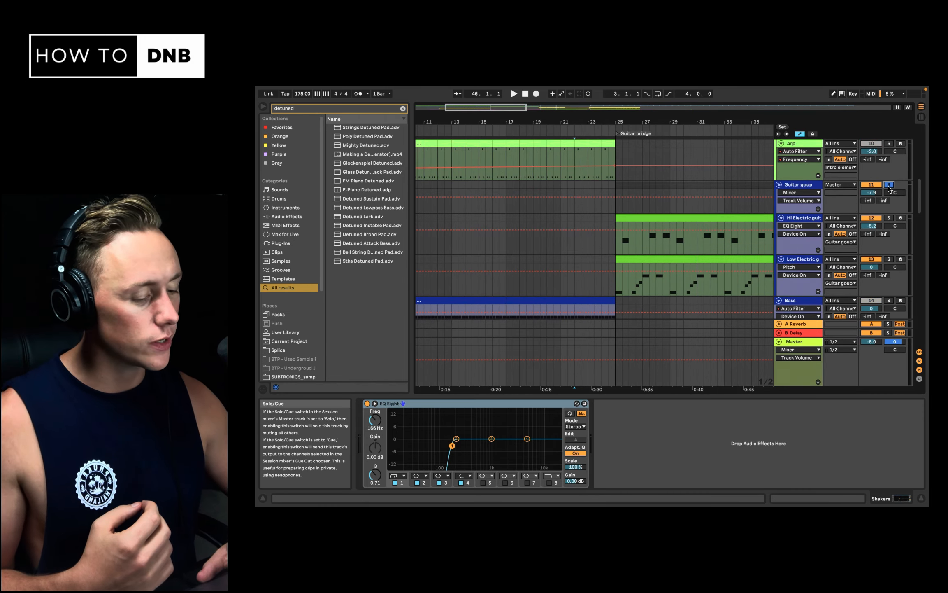
{"action": "key", "text": "space"}
{"action": "left_click", "coordinate": [617, 206]}
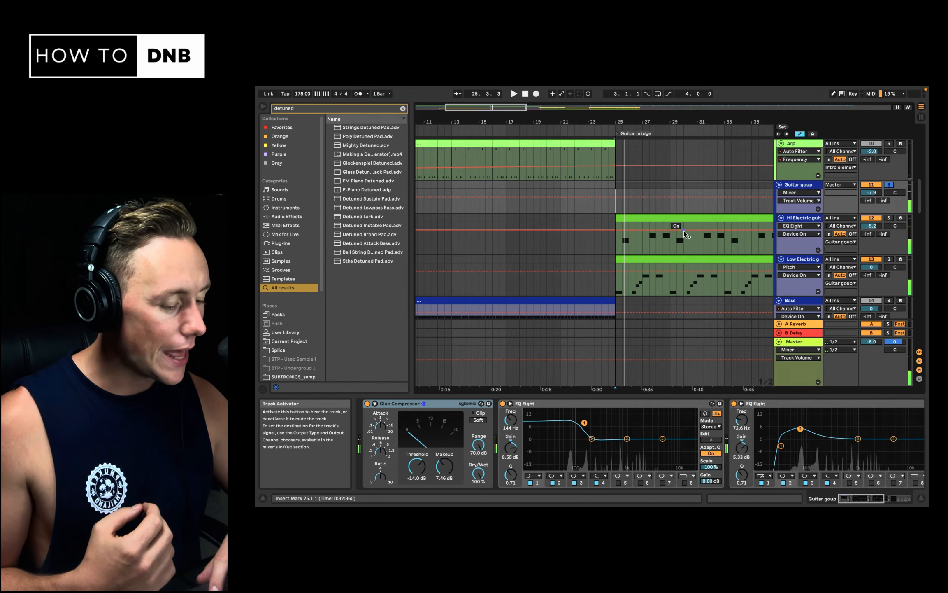
Inspect the Low Electric guitar track's devices and select the Bass reverb 3 clip just before the guitar bridge.
{"action": "scroll", "coordinate": [684, 231], "scroll_direction": "down", "scroll_amount": 3}
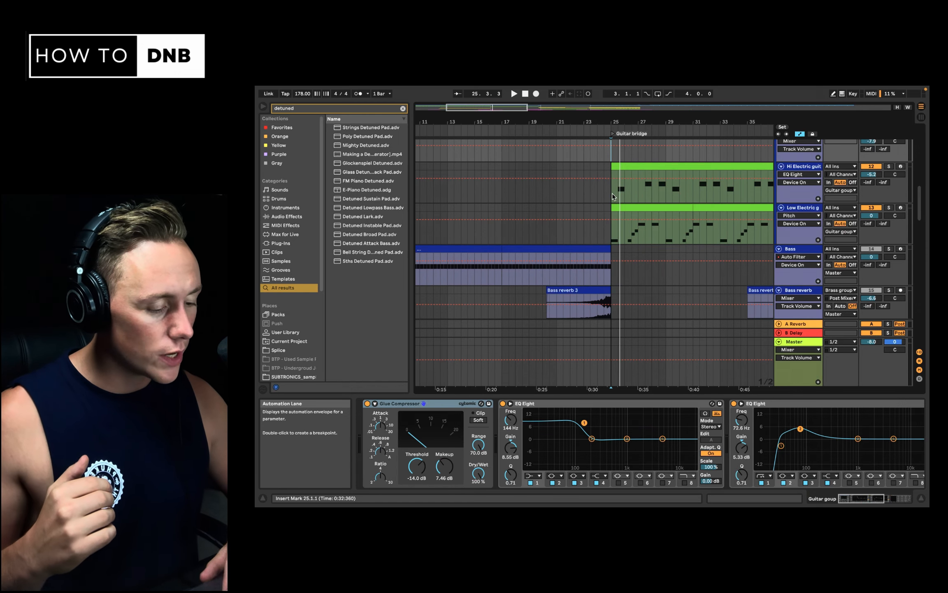
{"action": "left_click", "coordinate": [618, 233]}
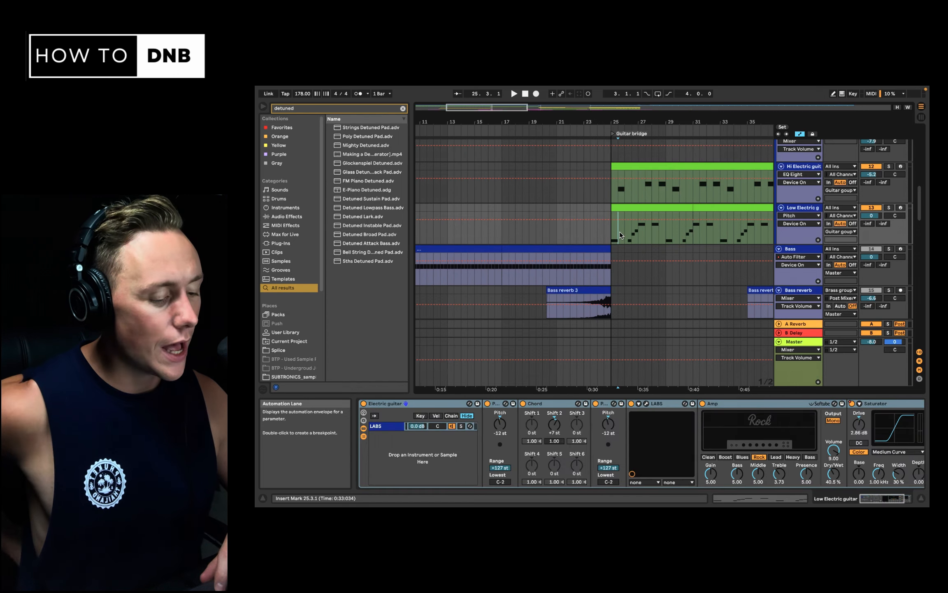
{"action": "scroll", "coordinate": [616, 279], "scroll_direction": "down", "scroll_amount": 2}
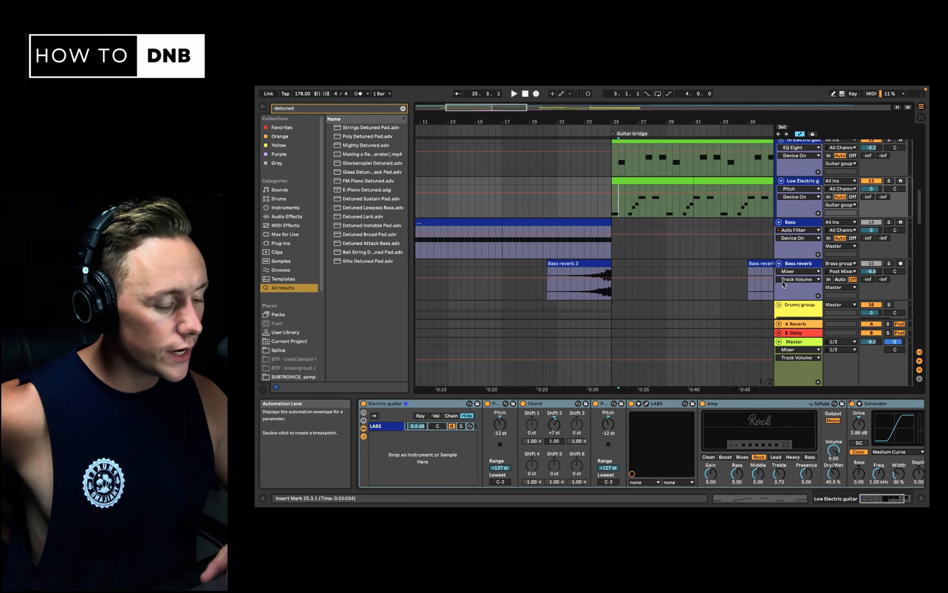
{"action": "left_click", "coordinate": [806, 264]}
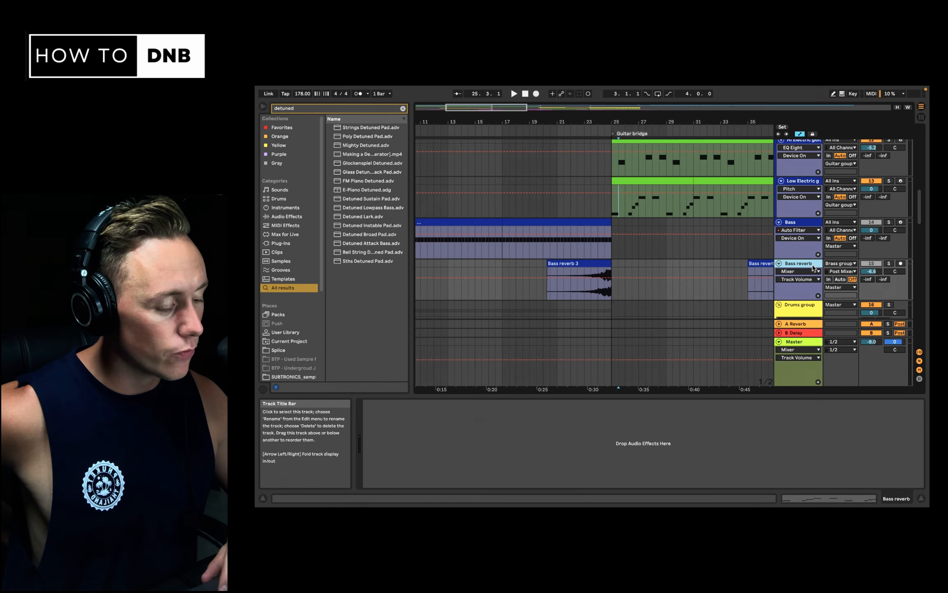
{"action": "left_click", "coordinate": [601, 264]}
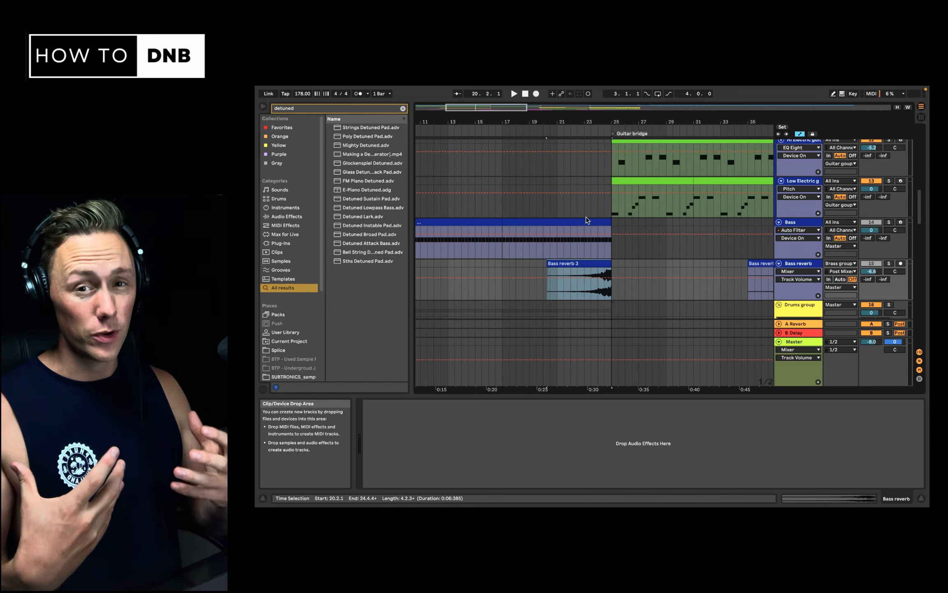
Examine how the intro, guitar and brass tracks are arranged across the guitar bridge, buildup and drop sections.
{"action": "scroll", "coordinate": [586, 216], "scroll_direction": "down", "scroll_amount": 5}
{"action": "scroll", "coordinate": [569, 224], "scroll_direction": "up", "scroll_amount": 10}
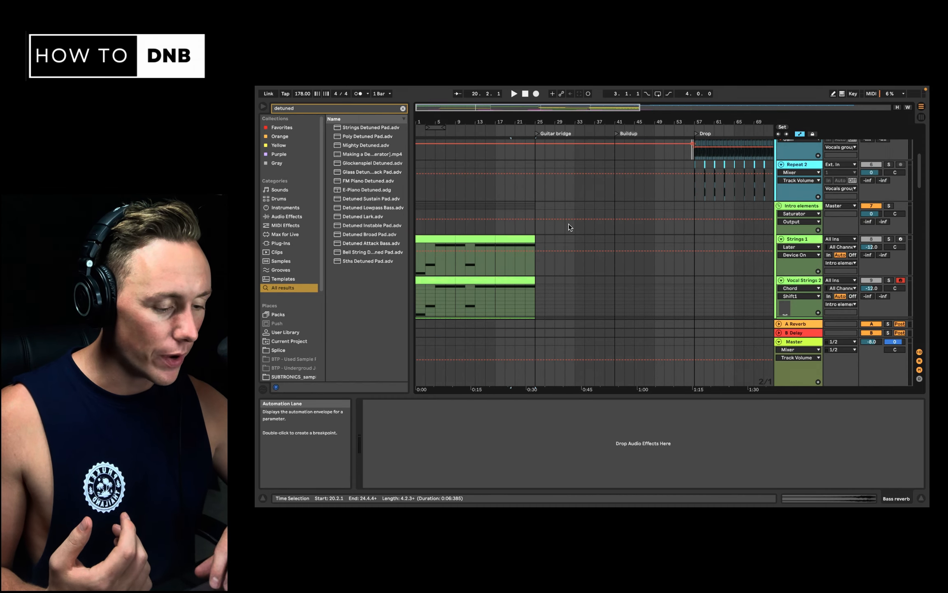
{"action": "scroll", "coordinate": [569, 224], "scroll_direction": "down", "scroll_amount": 2}
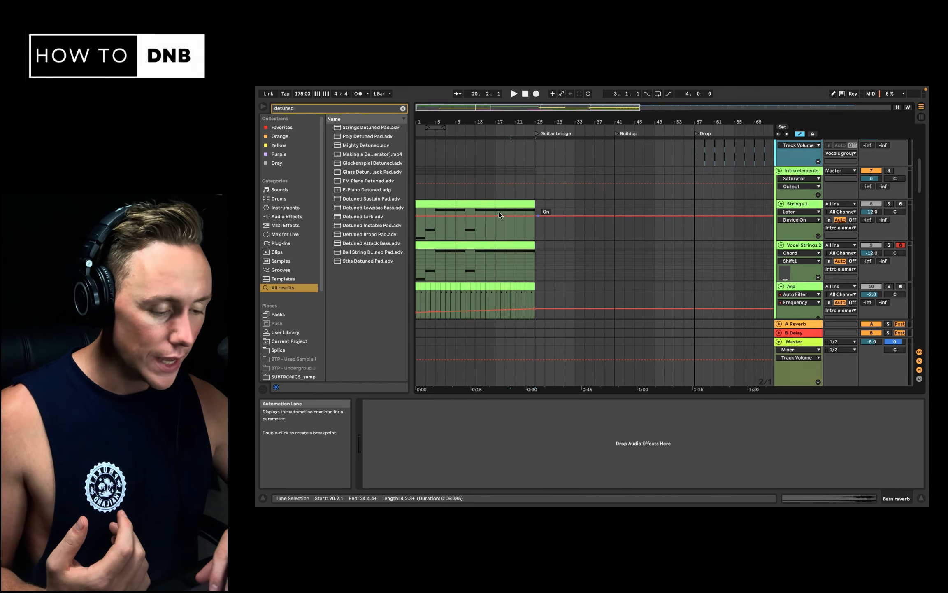
{"action": "scroll", "coordinate": [510, 235], "scroll_direction": "down", "scroll_amount": 1}
{"action": "scroll", "coordinate": [451, 256], "scroll_direction": "down", "scroll_amount": 4}
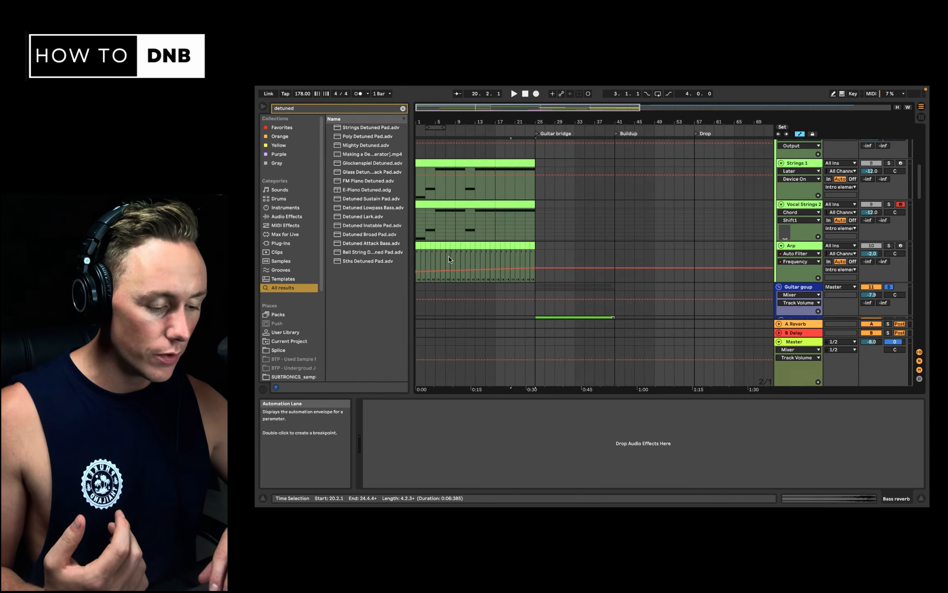
{"action": "scroll", "coordinate": [449, 257], "scroll_direction": "down", "scroll_amount": 1}
{"action": "scroll", "coordinate": [447, 256], "scroll_direction": "down", "scroll_amount": 2}
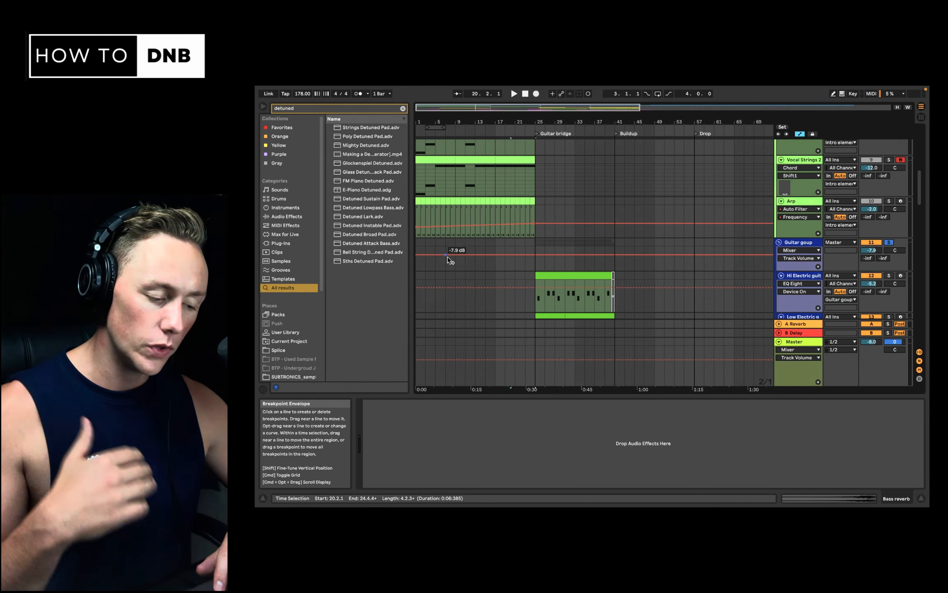
{"action": "scroll", "coordinate": [547, 246], "scroll_direction": "down", "scroll_amount": 20}
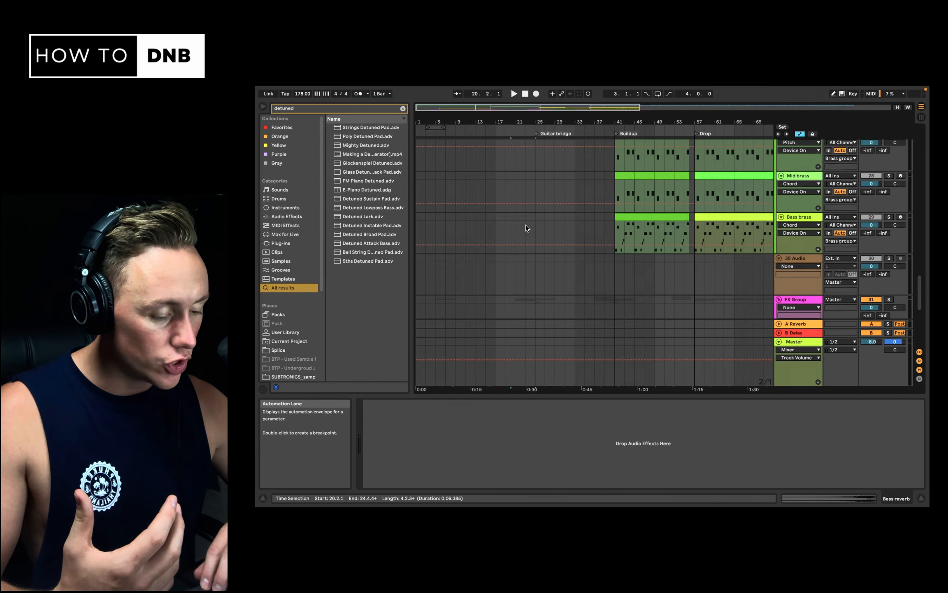
Examine the Sweep, Explosion and Crash clips around the start of the guitar bridge and the following sections.
{"action": "scroll", "coordinate": [527, 228], "scroll_direction": "up", "scroll_amount": 20}
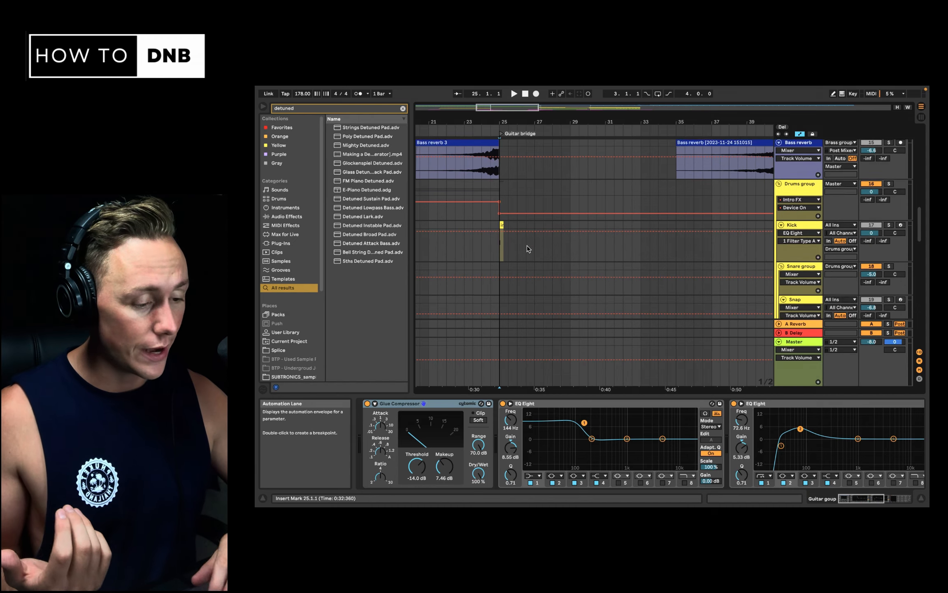
{"action": "left_click", "coordinate": [527, 247]}
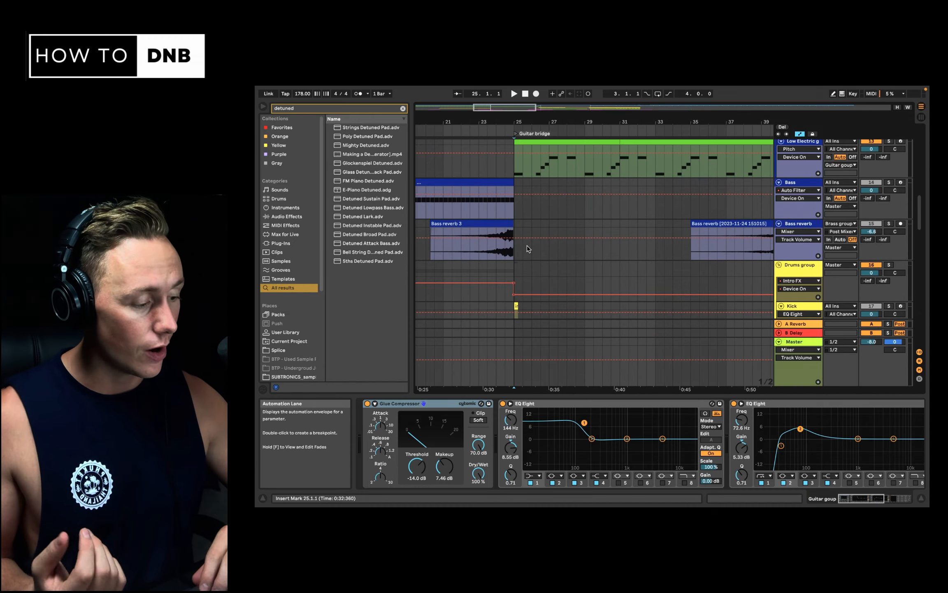
{"action": "scroll", "coordinate": [527, 245], "scroll_direction": "up", "scroll_amount": 2}
{"action": "scroll", "coordinate": [747, 219], "scroll_direction": "up", "scroll_amount": 3}
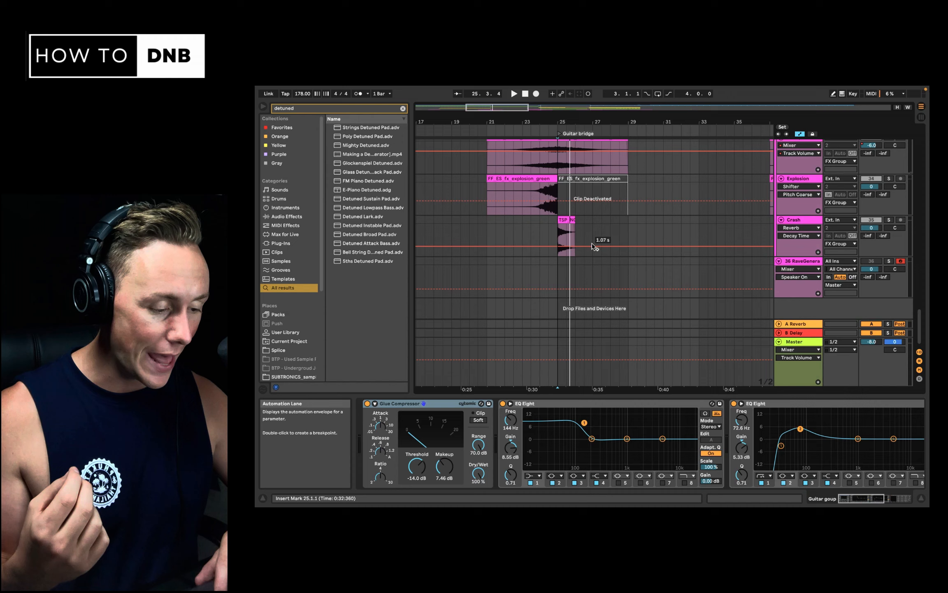
{"action": "scroll", "coordinate": [592, 243], "scroll_direction": "up", "scroll_amount": 2}
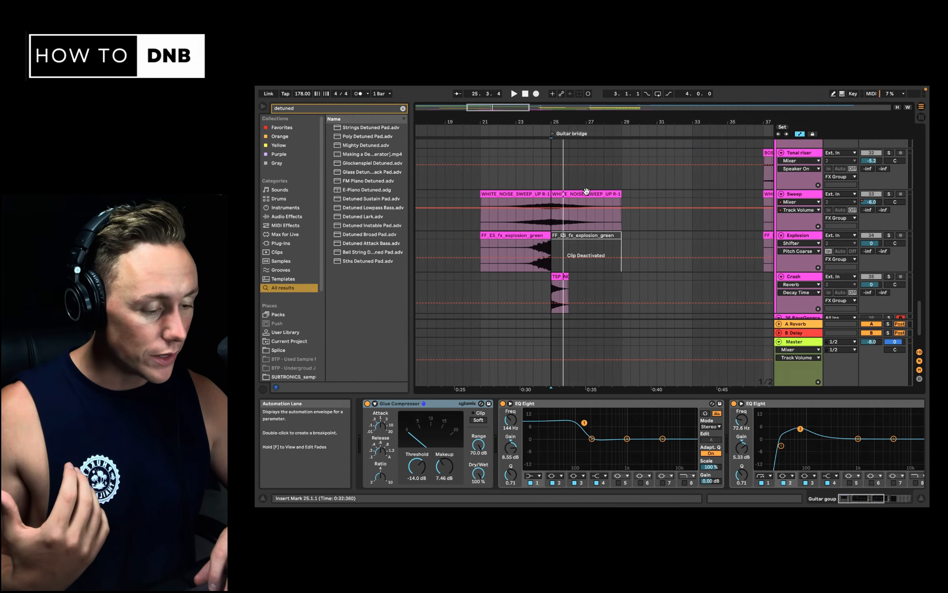
{"action": "left_click", "coordinate": [519, 194]}
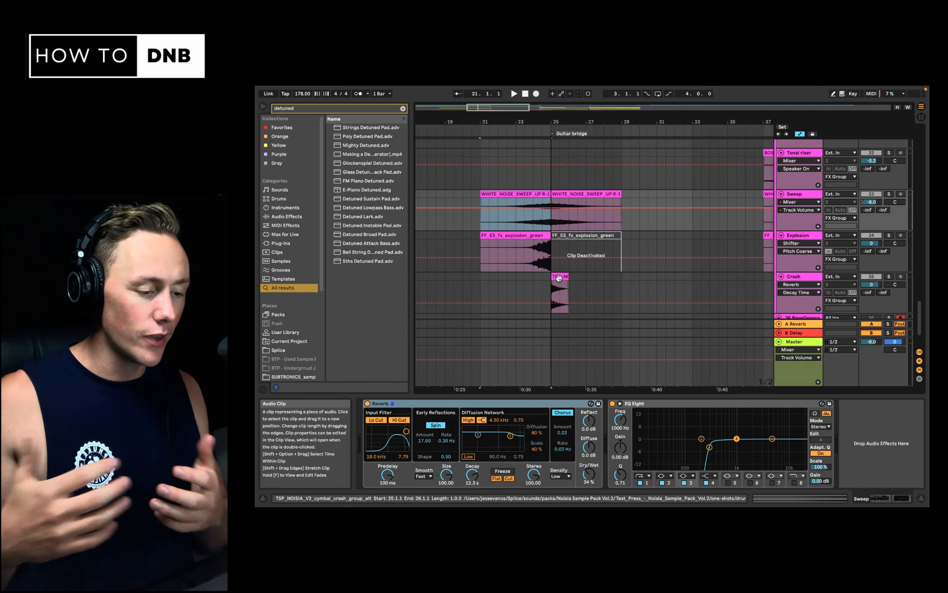
{"action": "scroll", "coordinate": [605, 235], "scroll_direction": "down", "scroll_amount": 5}
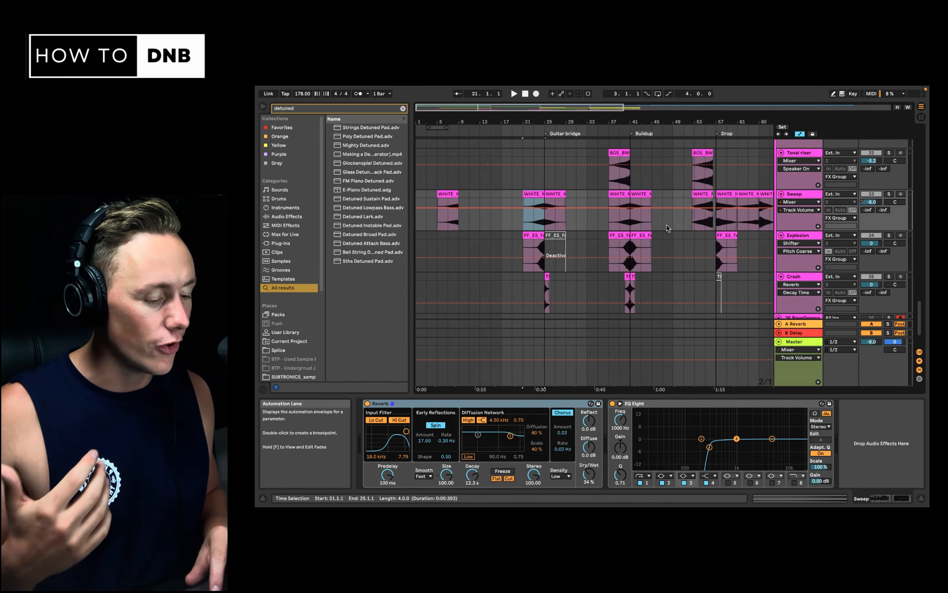
{"action": "scroll", "coordinate": [666, 225], "scroll_direction": "right", "scroll_amount": 5}
{"action": "scroll", "coordinate": [461, 238], "scroll_direction": "up", "scroll_amount": 3}
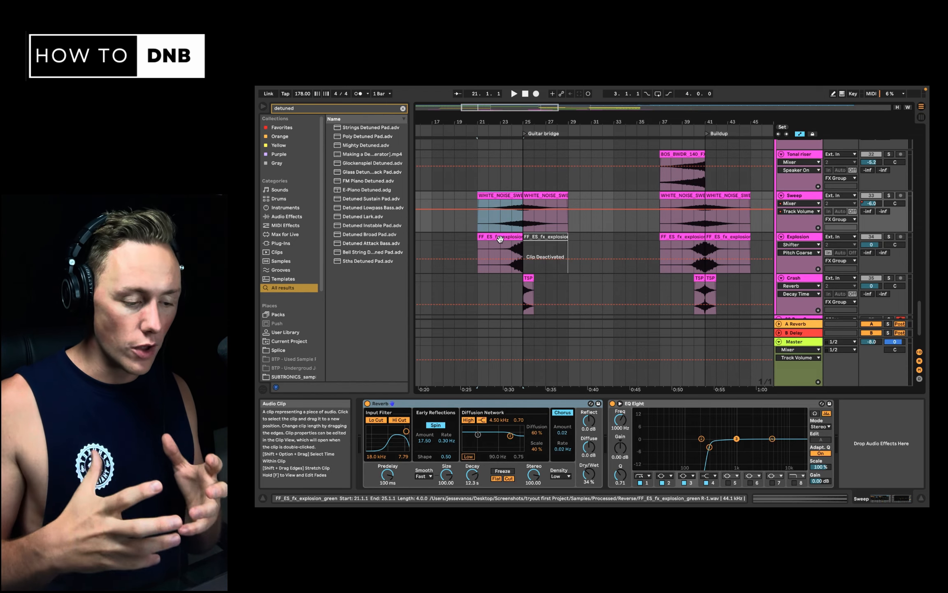
Solo the Sweep, Explosion and Crash tracks and play the effects from the crash clip at bar 25.
{"action": "left_click", "coordinate": [529, 278]}
{"action": "scroll", "coordinate": [548, 263], "scroll_direction": "up", "scroll_amount": 3}
{"action": "scroll", "coordinate": [547, 264], "scroll_direction": "left", "scroll_amount": 1}
{"action": "left_click", "coordinate": [889, 246]}
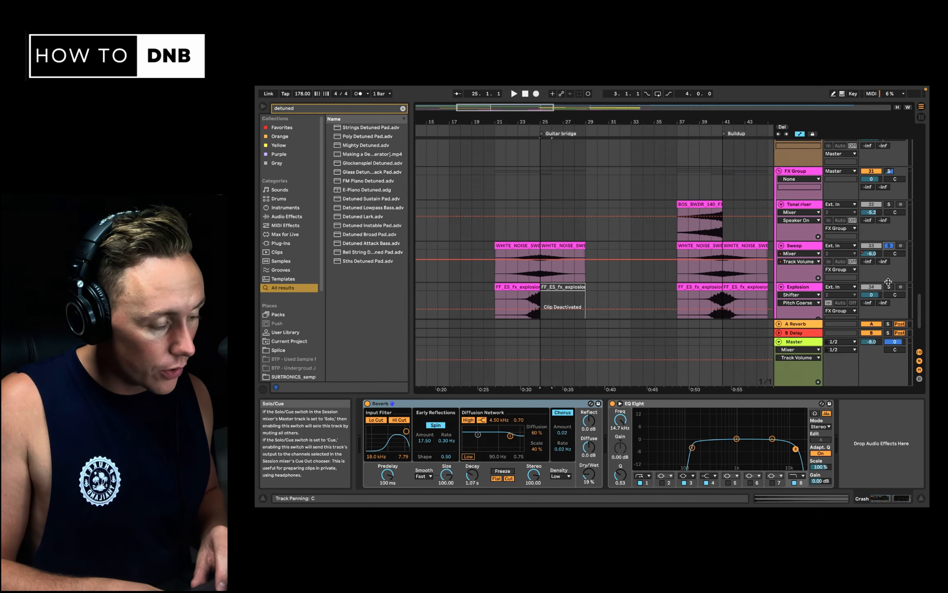
{"action": "left_click", "coordinate": [889, 287]}
{"action": "scroll", "coordinate": [587, 256], "scroll_direction": "down", "scroll_amount": 3}
{"action": "key", "text": "space"}
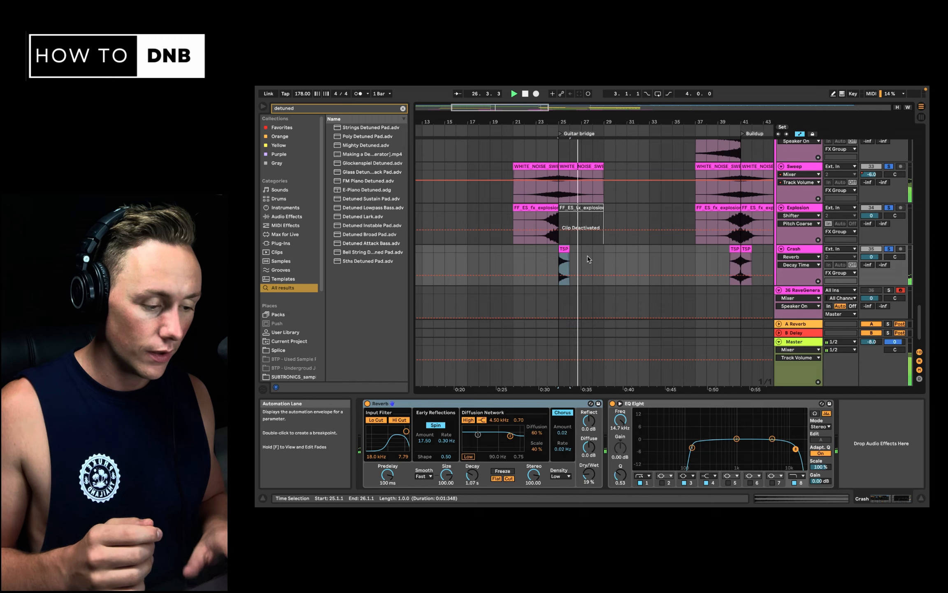
{"action": "key", "text": "space"}
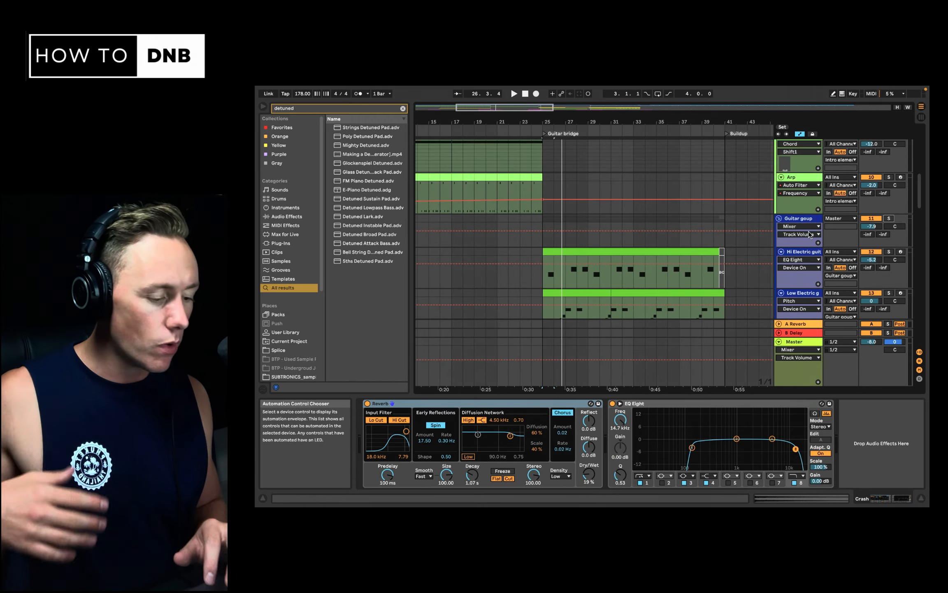
Inspect the LABS instrument on the Hi Electric guitar track.
{"action": "left_click", "coordinate": [803, 253]}
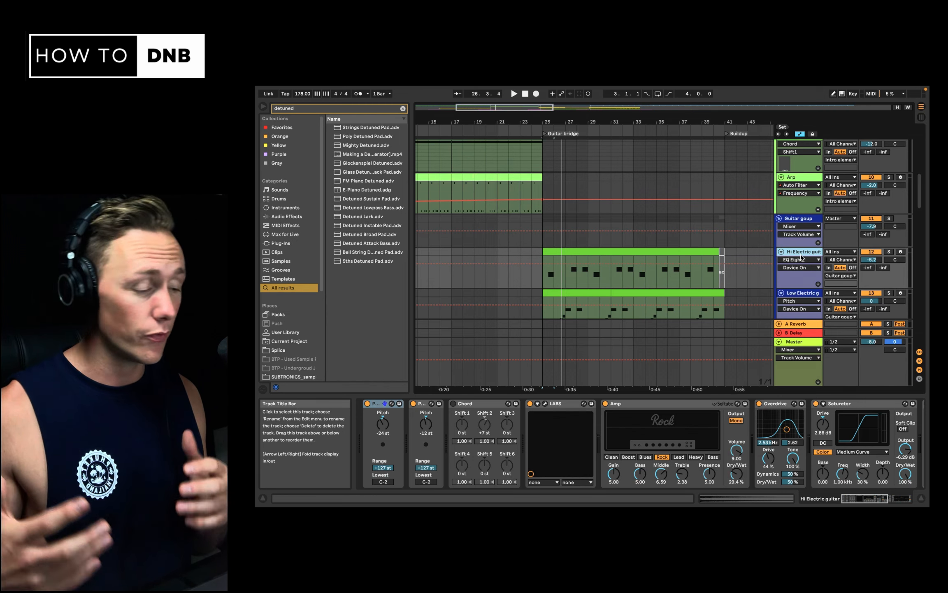
{"action": "left_click", "coordinate": [545, 404]}
{"action": "left_click", "coordinate": [390, 134]}
Bypass the Amp, Overdrive and Saturator on the Hi Electric guitar track and audition it in solo without them.
{"action": "left_click", "coordinate": [605, 403]}
{"action": "left_click", "coordinate": [759, 403]}
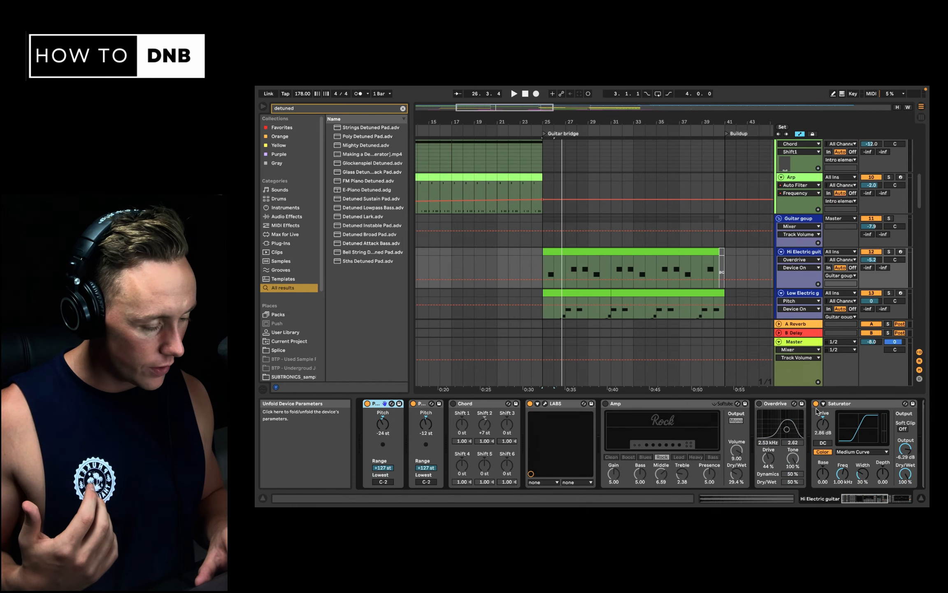
{"action": "left_click", "coordinate": [816, 403]}
{"action": "scroll", "coordinate": [814, 406], "scroll_direction": "right", "scroll_amount": 5}
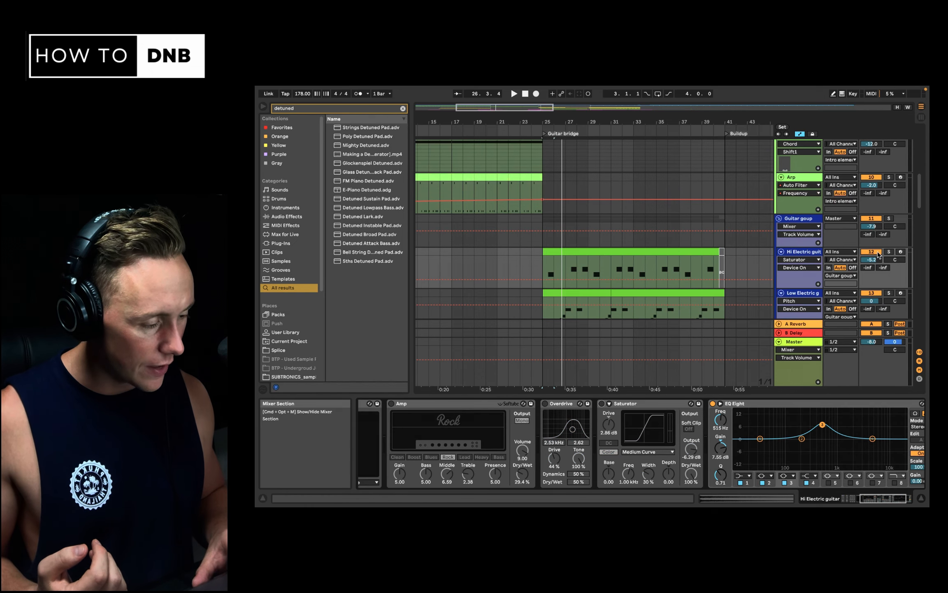
{"action": "left_click", "coordinate": [889, 252]}
{"action": "key", "text": "space"}
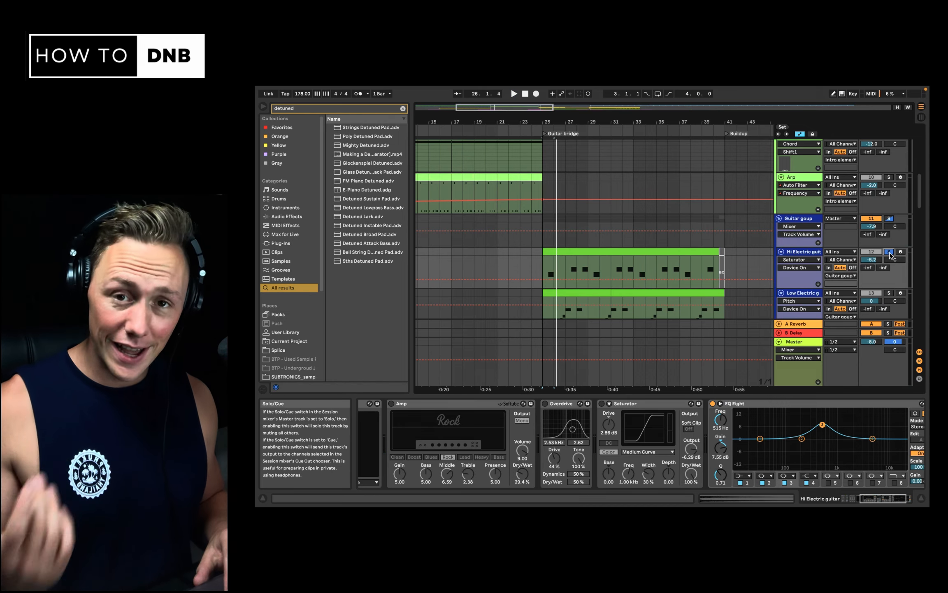
{"action": "left_click", "coordinate": [889, 252]}
Solo the Hi Electric guitar track and play the guitar bridge with its Amp, Overdrive and Saturator enabled.
{"action": "scroll", "coordinate": [620, 409], "scroll_direction": "left", "scroll_amount": 3}
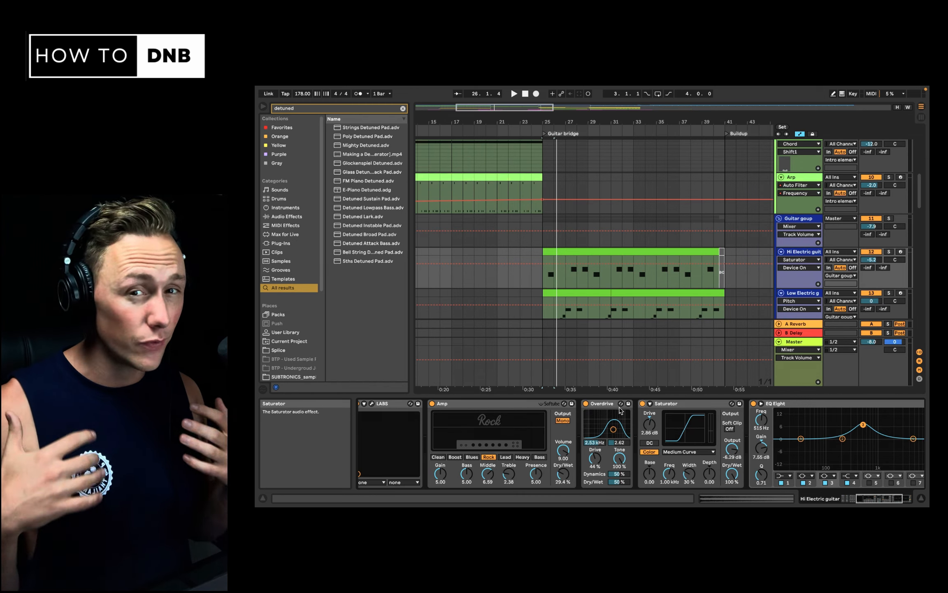
{"action": "scroll", "coordinate": [494, 429], "scroll_direction": "left", "scroll_amount": 1}
{"action": "left_click", "coordinate": [889, 252]}
{"action": "key", "text": "space"}
{"action": "key", "text": "space"}
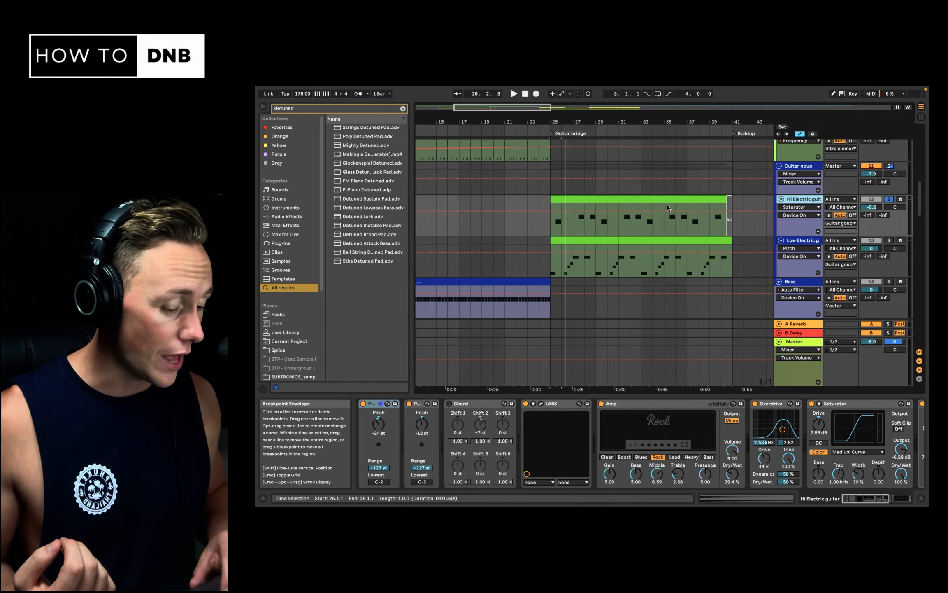
Audition the Low Electric guitar track in solo from bar 25 and switch its Saturator back on.
{"action": "left_click", "coordinate": [804, 241]}
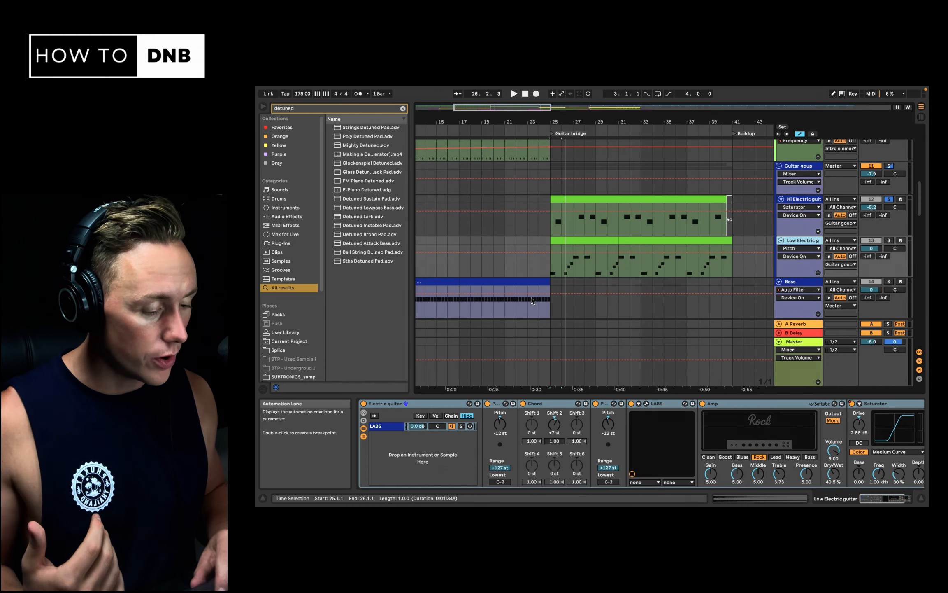
{"action": "scroll", "coordinate": [724, 408], "scroll_direction": "right", "scroll_amount": 4}
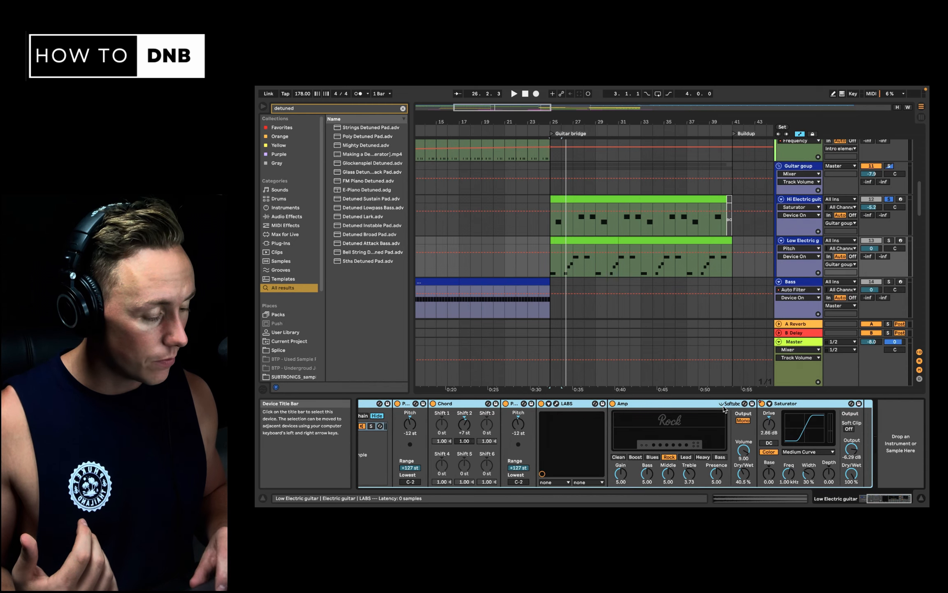
{"action": "left_click", "coordinate": [889, 241]}
{"action": "key", "text": "space"}
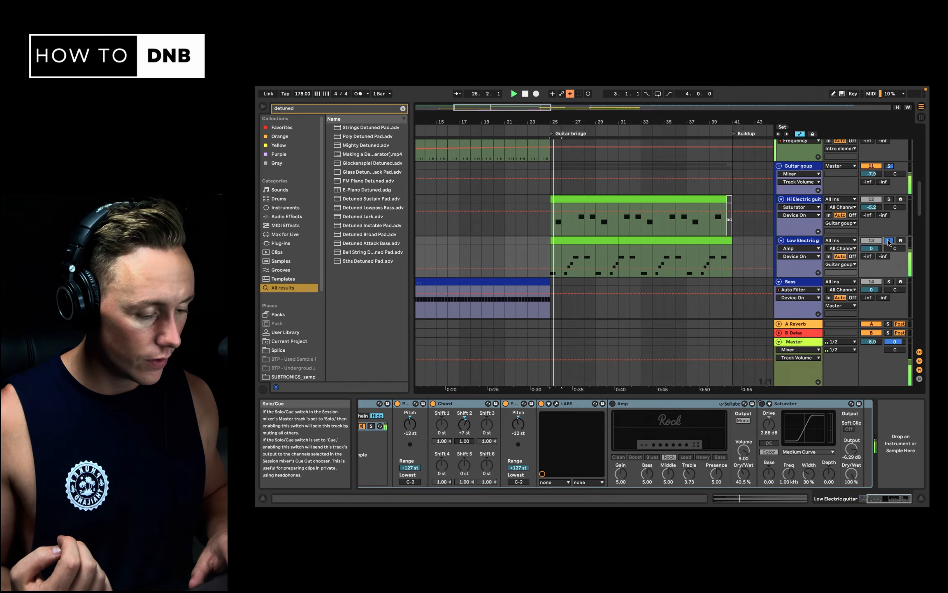
{"action": "left_click", "coordinate": [762, 404]}
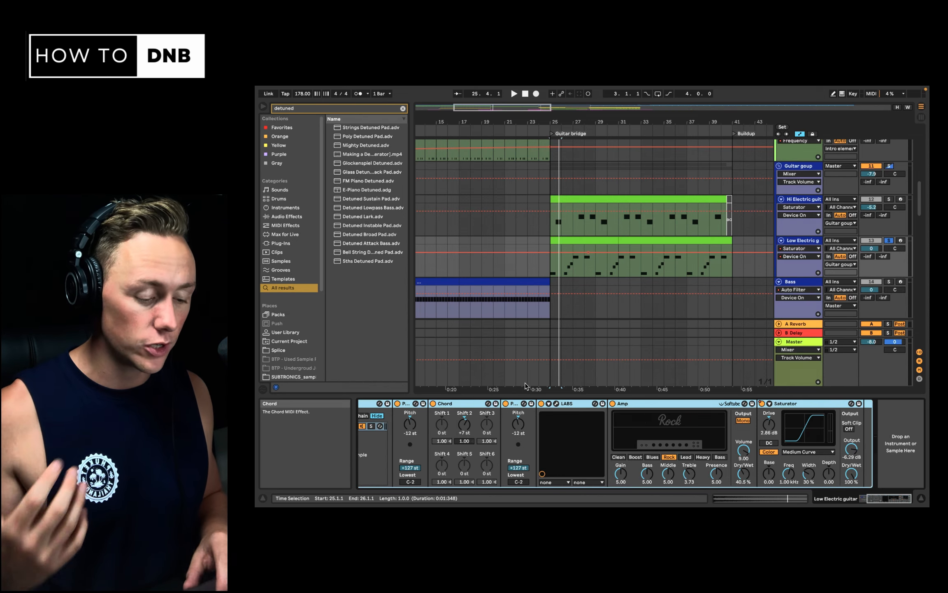
Compare the Low Electric guitar sound with its Chord device switched off and back on.
{"action": "scroll", "coordinate": [526, 432], "scroll_direction": "left", "scroll_amount": 5}
{"action": "left_click", "coordinate": [527, 404]}
{"action": "left_click", "coordinate": [527, 403]}
{"action": "key", "text": "space"}
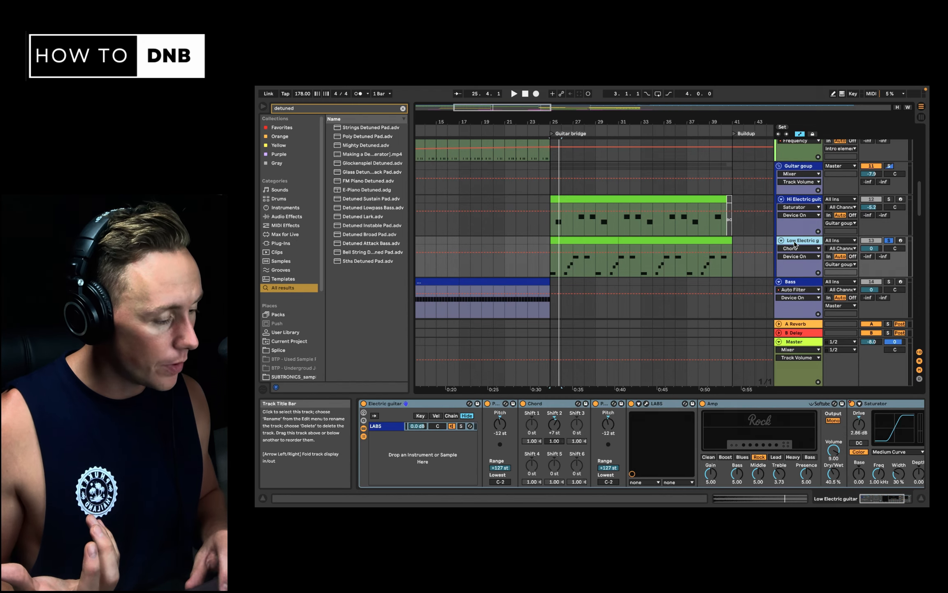
Compare the device chains of the Hi and Low Electric guitar tracks, from the Pitch and Chord devices to LABS.
{"action": "left_click", "coordinate": [806, 207]}
{"action": "left_click", "coordinate": [806, 209]}
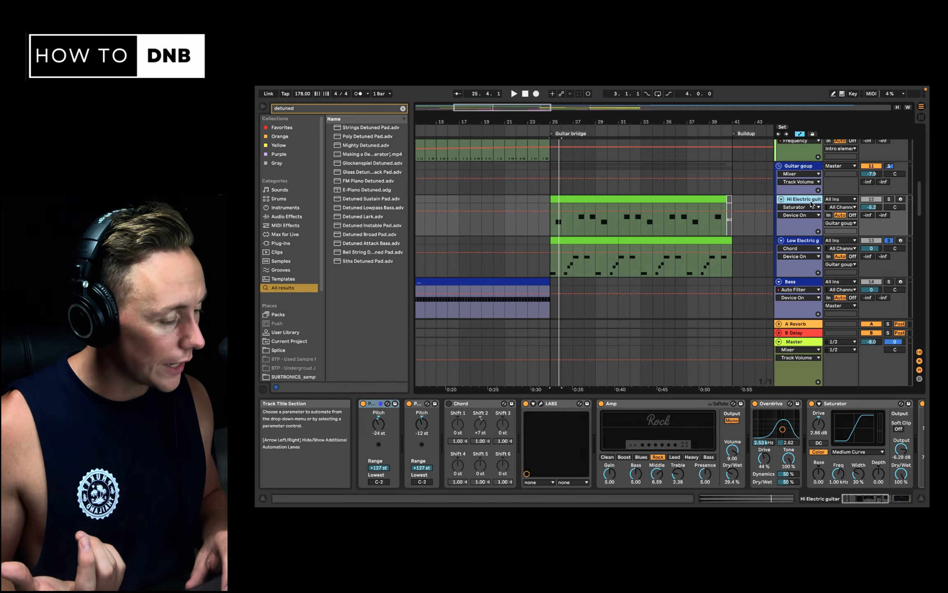
{"action": "left_click", "coordinate": [808, 242]}
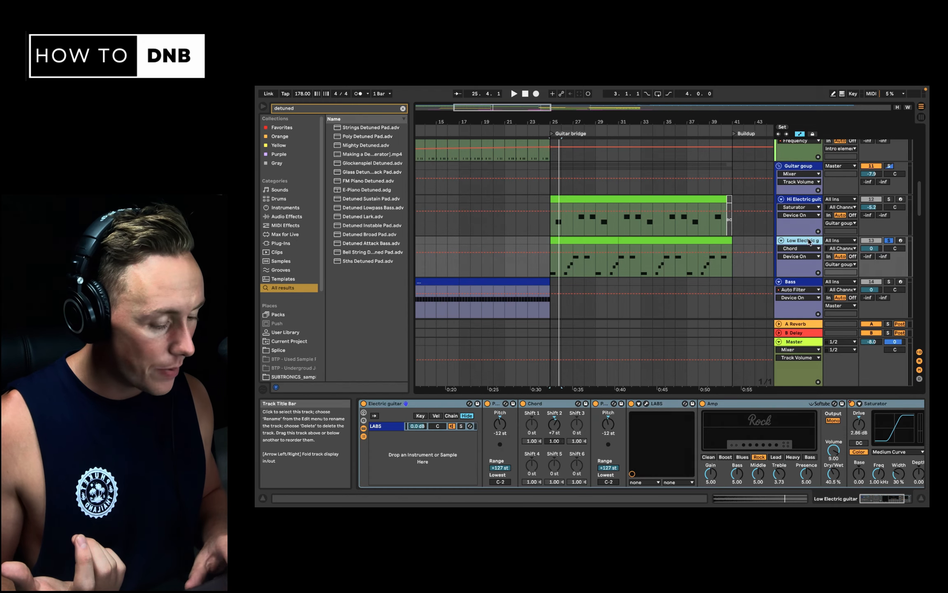
{"action": "left_click", "coordinate": [642, 470]}
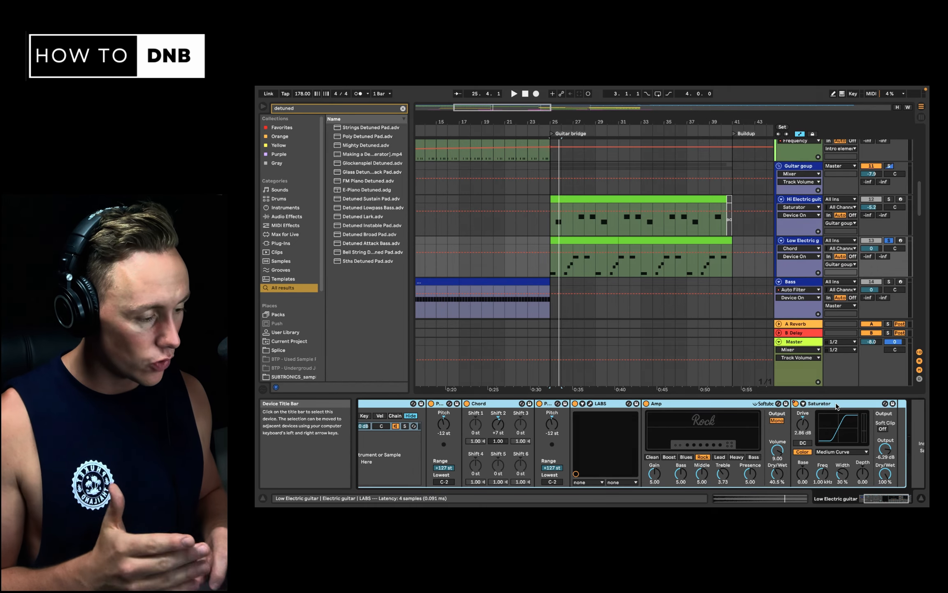
Inspect the EQ Eight at the end of the Hi Electric guitar chain and compare it with the Low Electric guitar track.
{"action": "left_click", "coordinate": [790, 201]}
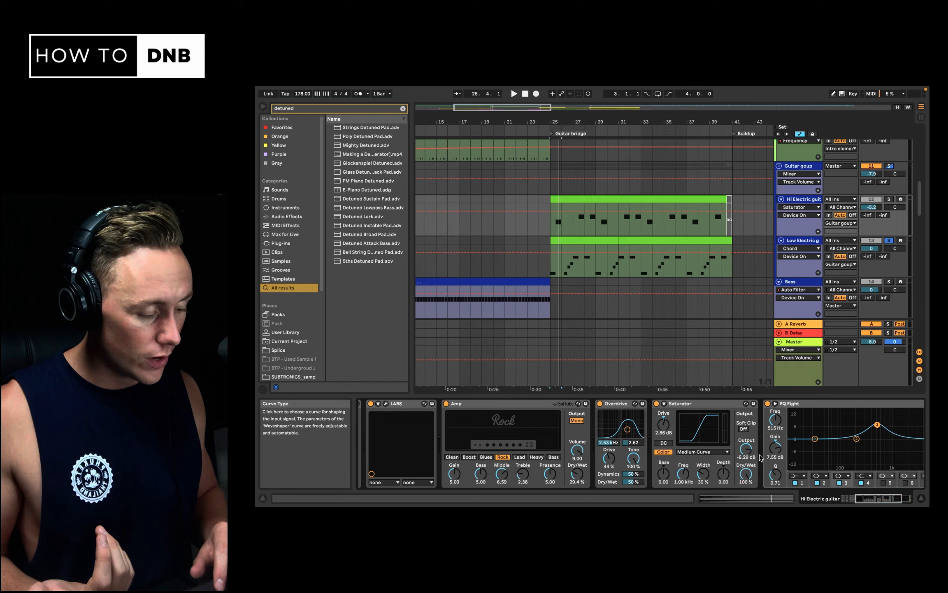
{"action": "scroll", "coordinate": [754, 412], "scroll_direction": "right", "scroll_amount": 3}
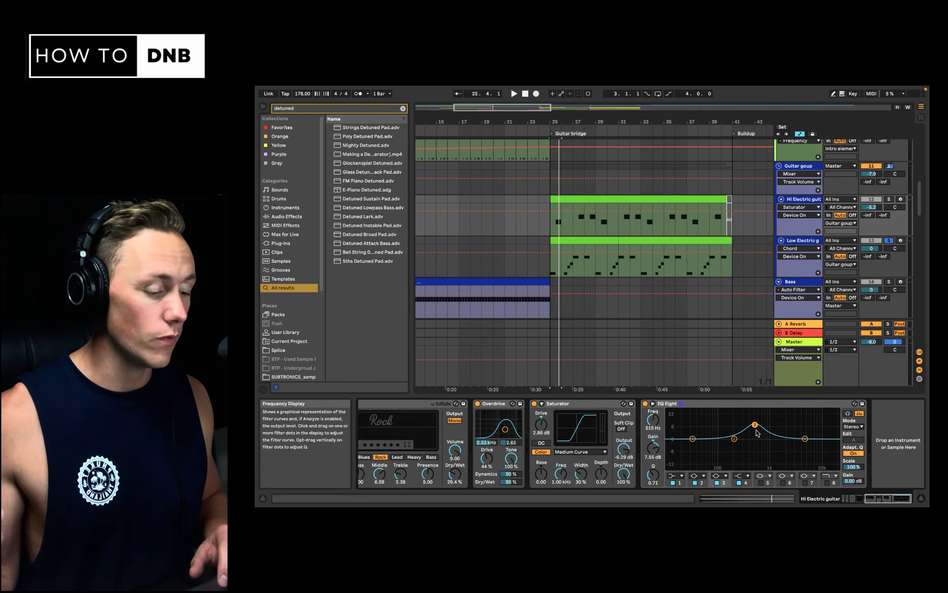
{"action": "left_click", "coordinate": [803, 240]}
{"action": "left_click", "coordinate": [802, 199]}
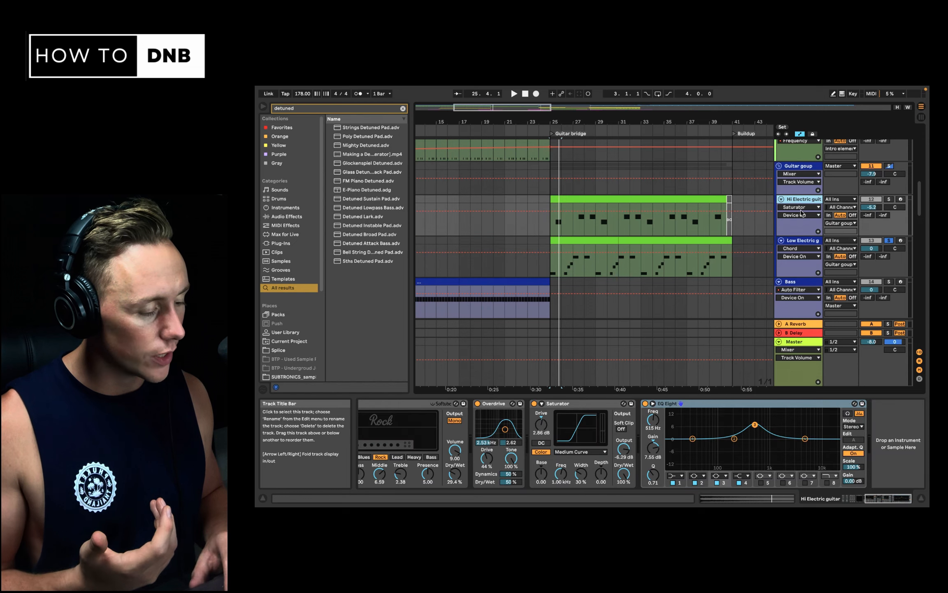
Play the Low Electric guitar from bar 25 and examine the B3 note in its MIDI clip.
{"action": "left_click", "coordinate": [550, 259]}
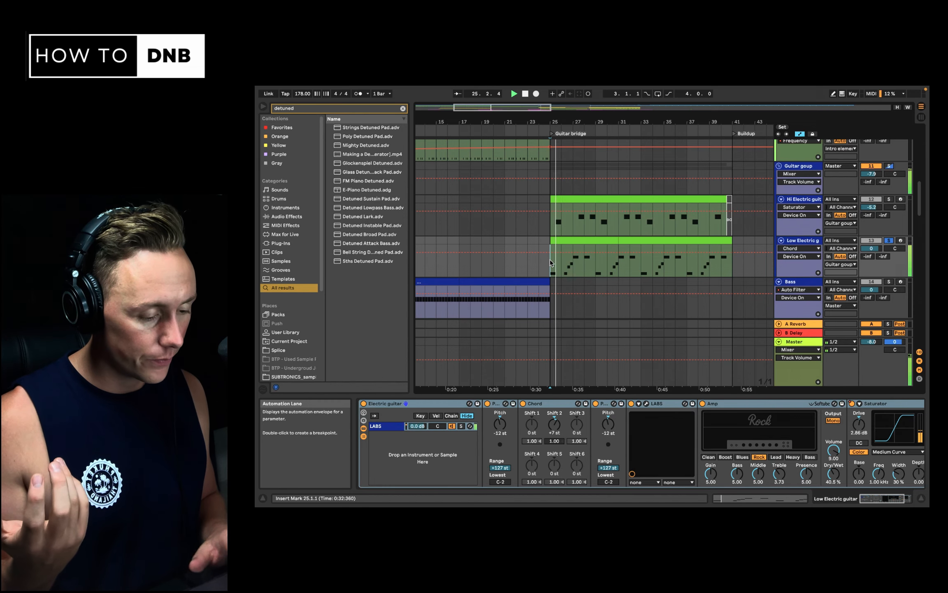
{"action": "key", "text": "space"}
{"action": "key", "text": "space"}
{"action": "double_click", "coordinate": [563, 240]}
{"action": "left_click", "coordinate": [832, 259]}
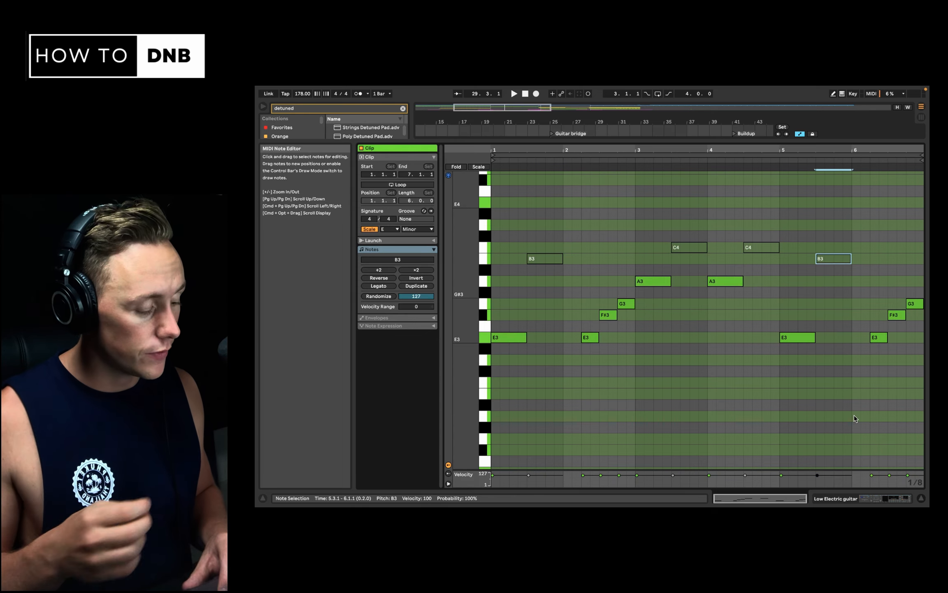
{"action": "left_click", "coordinate": [848, 501]}
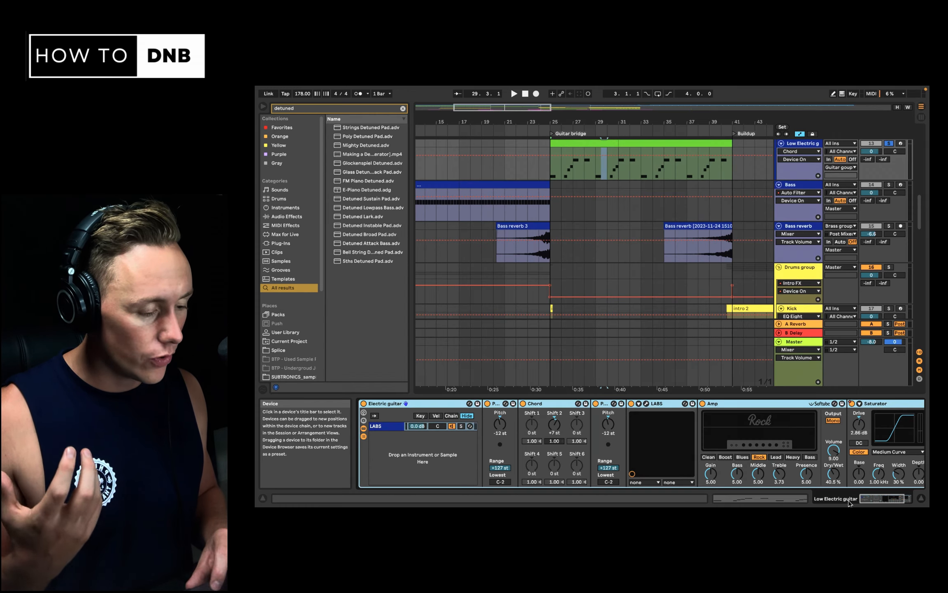
Select the Hi Electric guitar clip and review the Low Electric guitar device chain through to its Saturator.
{"action": "scroll", "coordinate": [640, 210], "scroll_direction": "up", "scroll_amount": 3}
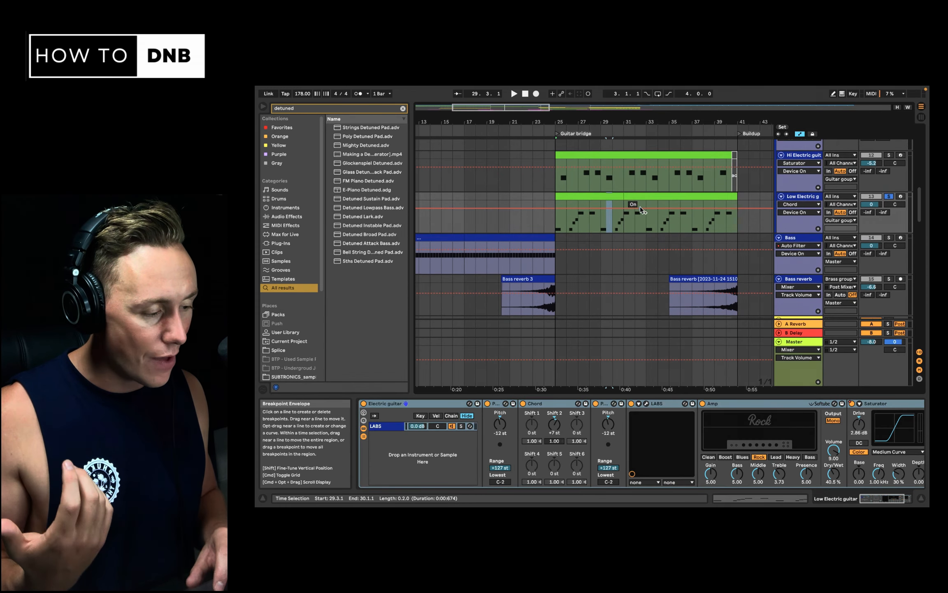
{"action": "left_click", "coordinate": [642, 154]}
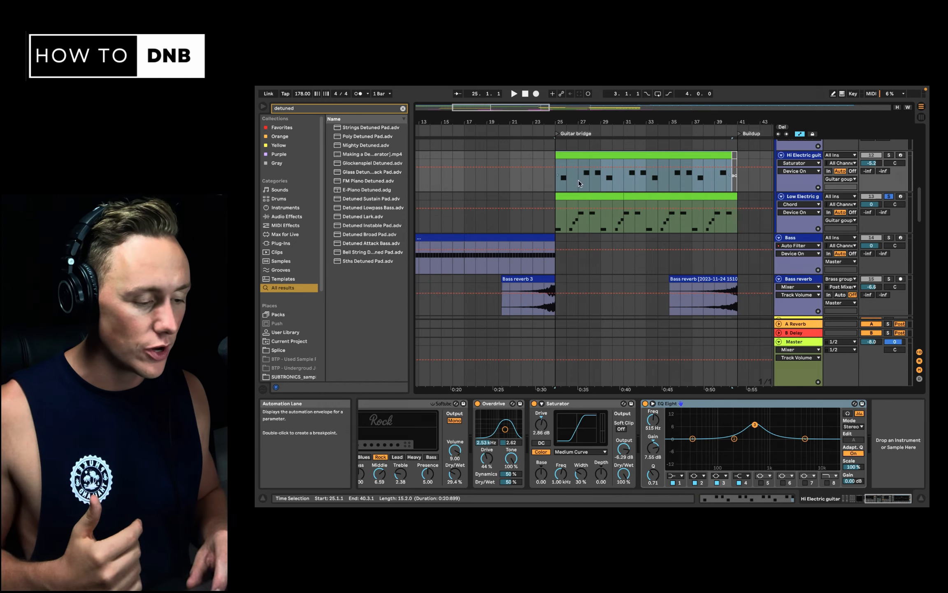
{"action": "left_click", "coordinate": [790, 198]}
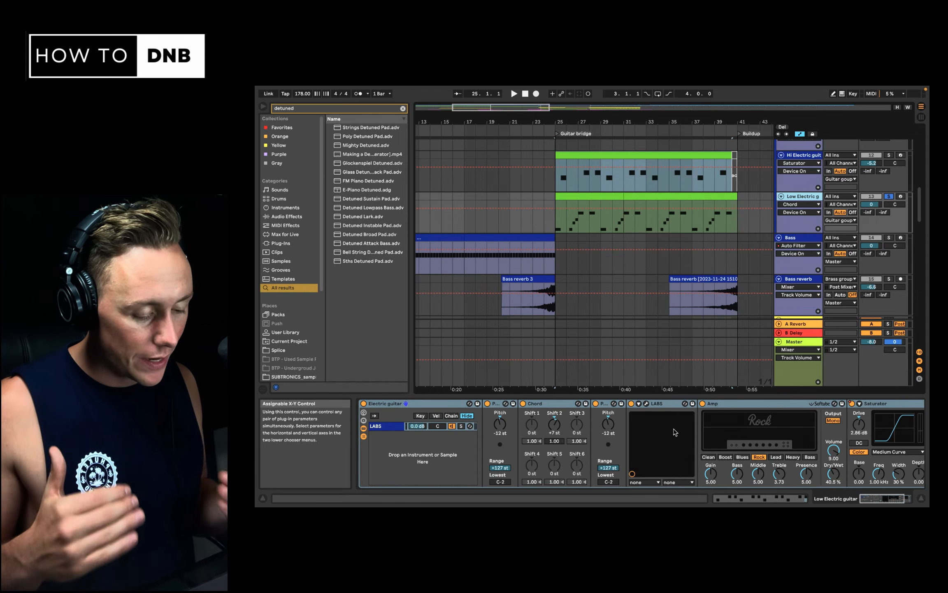
{"action": "scroll", "coordinate": [675, 431], "scroll_direction": "right", "scroll_amount": 5}
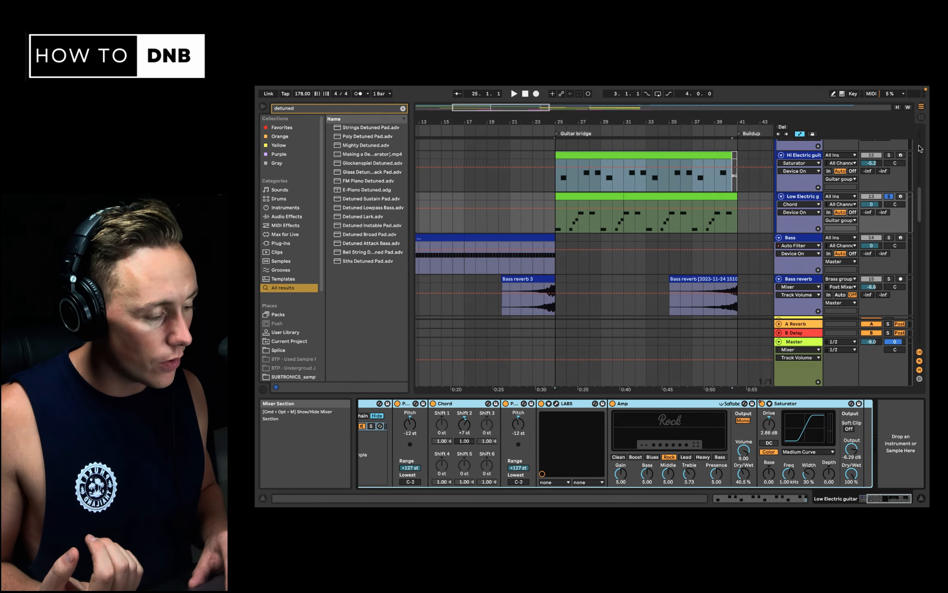
Solo the Hi Electric guitar track instead of the Low one and review its devices from EQ Eight back to Pitch.
{"action": "left_click", "coordinate": [888, 155]}
{"action": "scroll", "coordinate": [757, 233], "scroll_direction": "up", "scroll_amount": 2}
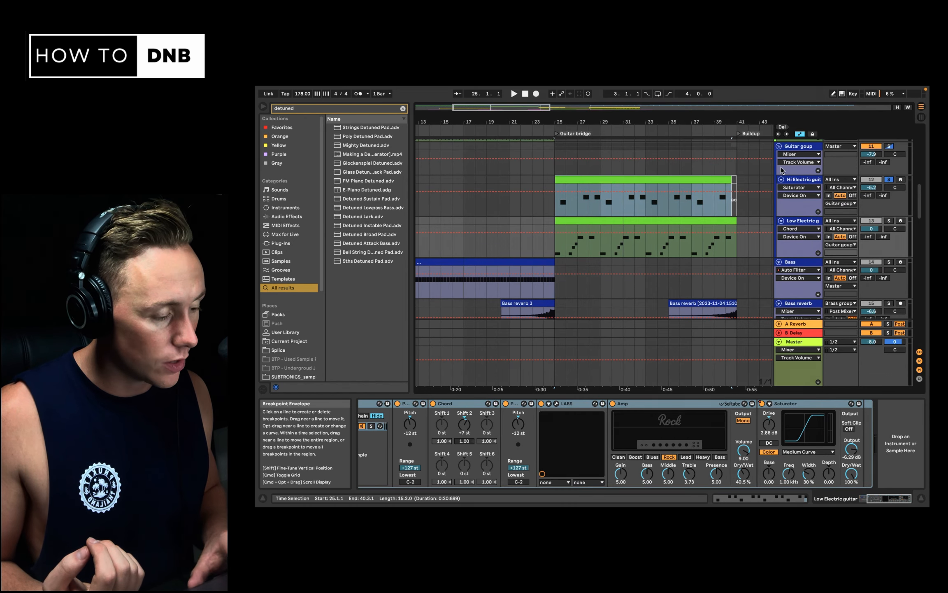
{"action": "left_click", "coordinate": [805, 179]}
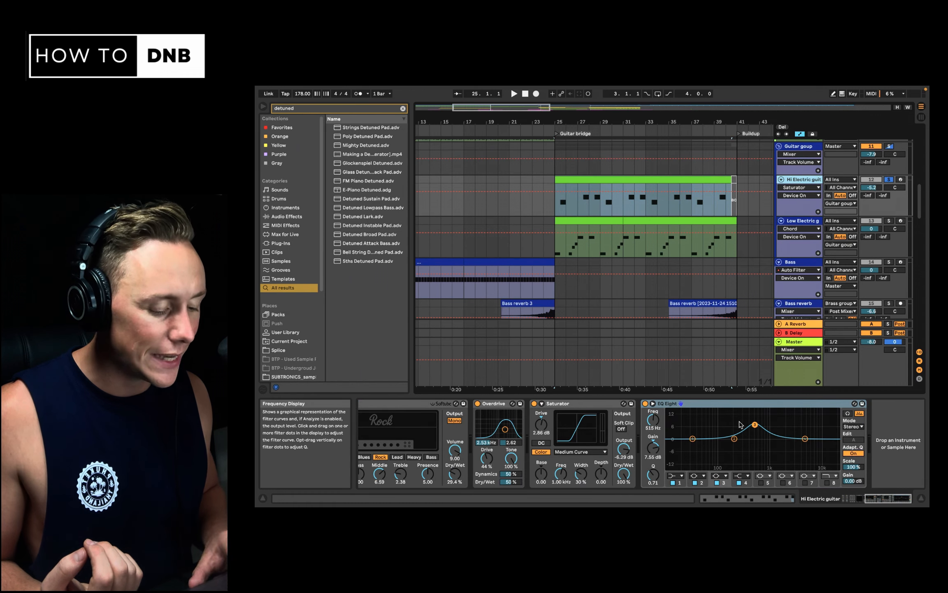
{"action": "scroll", "coordinate": [554, 420], "scroll_direction": "left", "scroll_amount": 7}
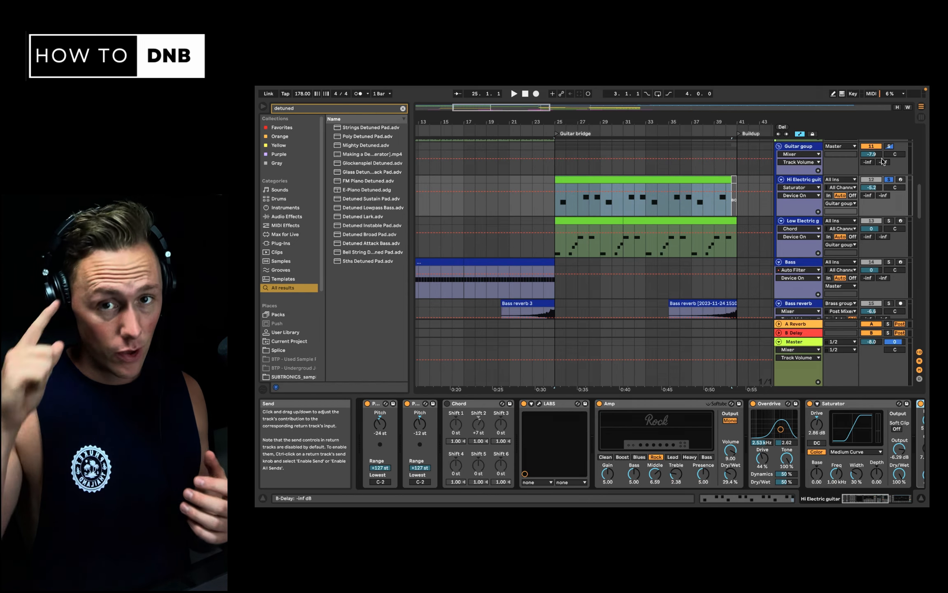
Examine the MIDI notes in the Low Electric guitar clip and in the Hi Electric guitar clip.
{"action": "double_click", "coordinate": [598, 223]}
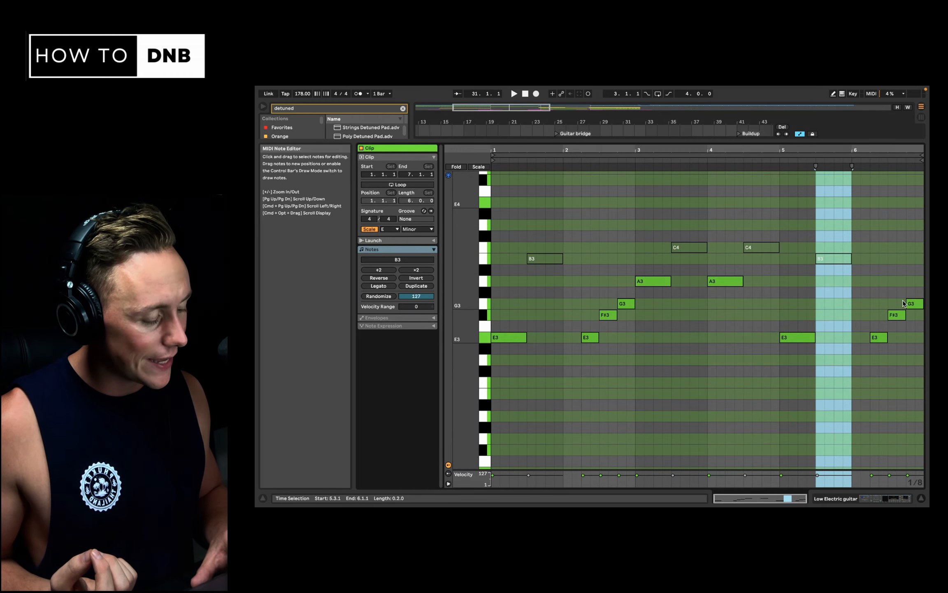
{"action": "key", "text": "super+alt+l"}
{"action": "scroll", "coordinate": [624, 183], "scroll_direction": "up", "scroll_amount": 2}
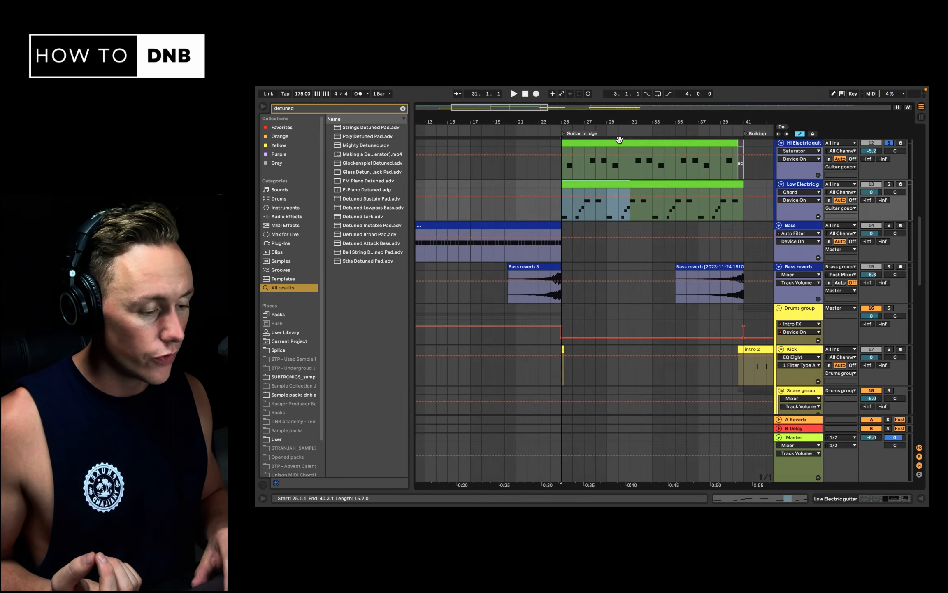
{"action": "double_click", "coordinate": [610, 155]}
{"action": "scroll", "coordinate": [540, 214], "scroll_direction": "up", "scroll_amount": 2}
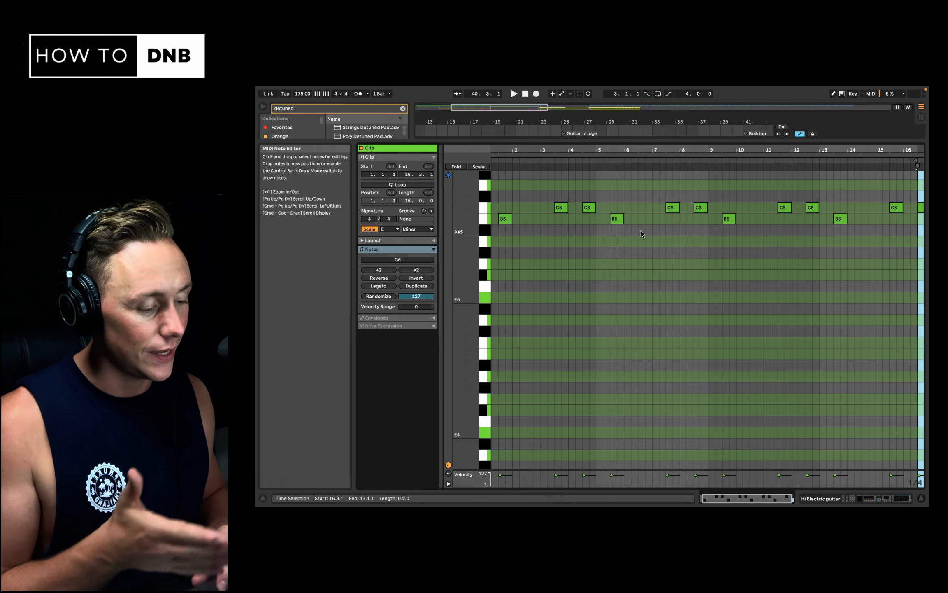
{"action": "scroll", "coordinate": [668, 236], "scroll_direction": "left", "scroll_amount": 1}
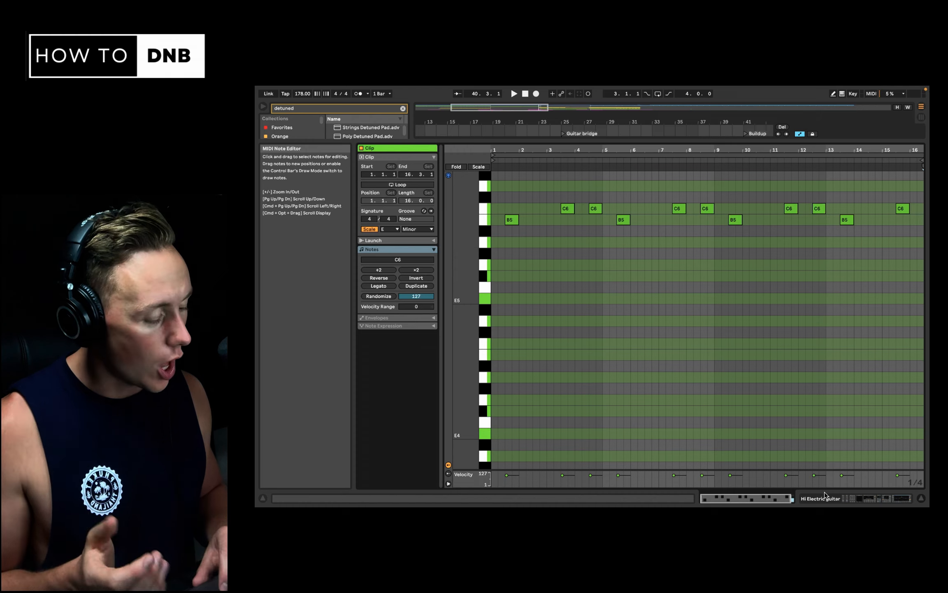
{"action": "key", "text": "super+alt+l"}
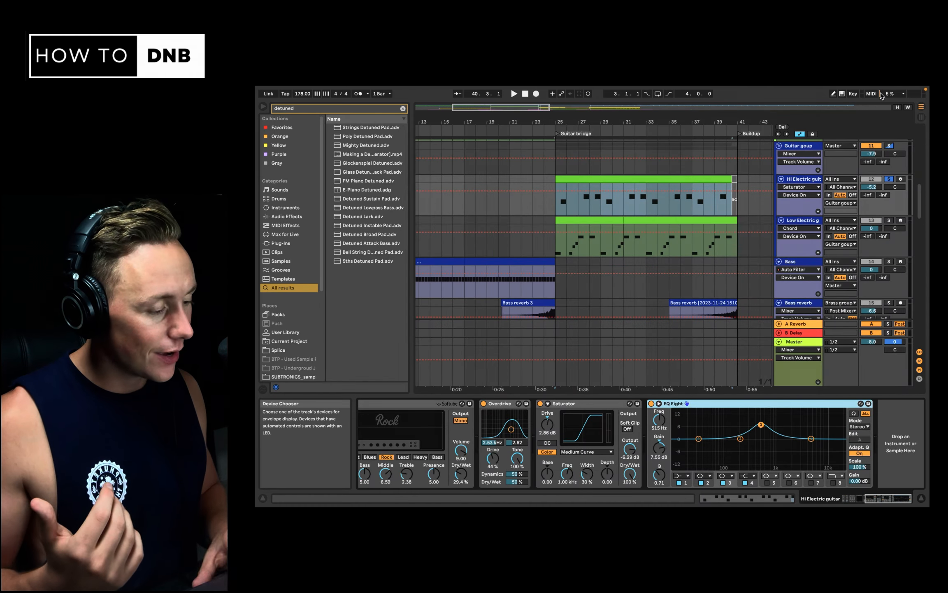
Inspect the Glue Compressor and the two EQ Eight devices on the guitar group.
{"action": "left_click", "coordinate": [816, 148]}
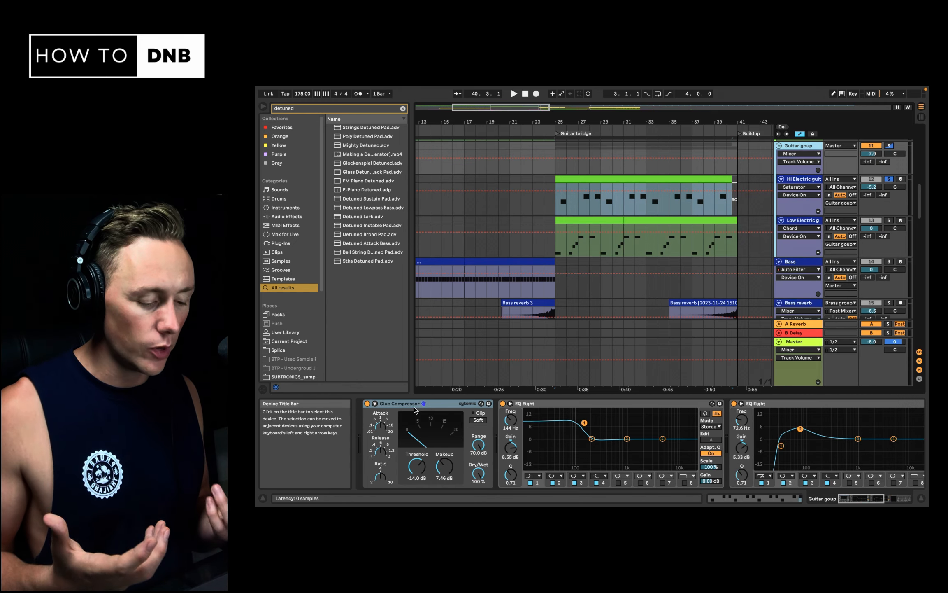
{"action": "left_click", "coordinate": [527, 404]}
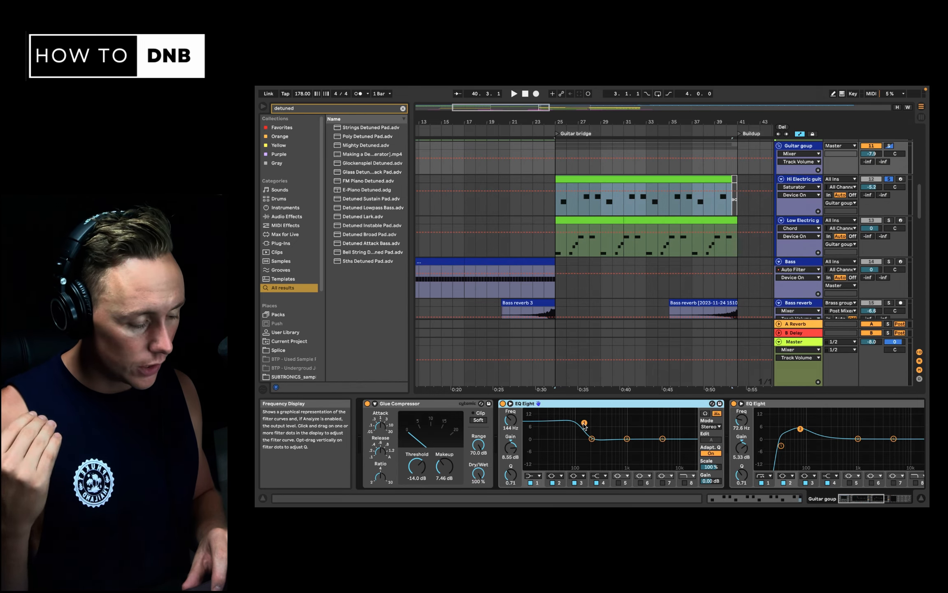
{"action": "scroll", "coordinate": [612, 440], "scroll_direction": "right", "scroll_amount": 3}
{"action": "scroll", "coordinate": [612, 439], "scroll_direction": "left", "scroll_amount": 3}
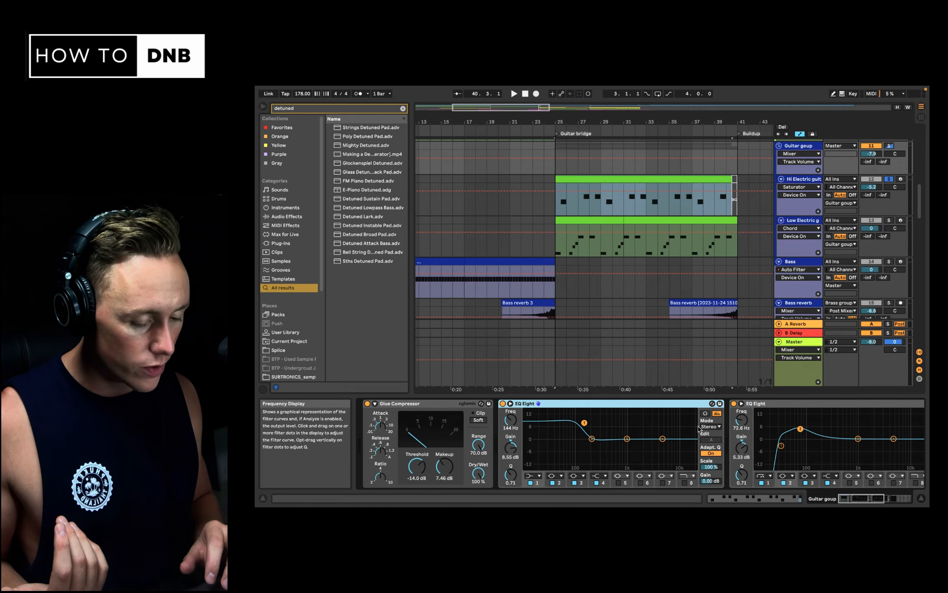
{"action": "scroll", "coordinate": [787, 286], "scroll_direction": "up", "scroll_amount": 2}
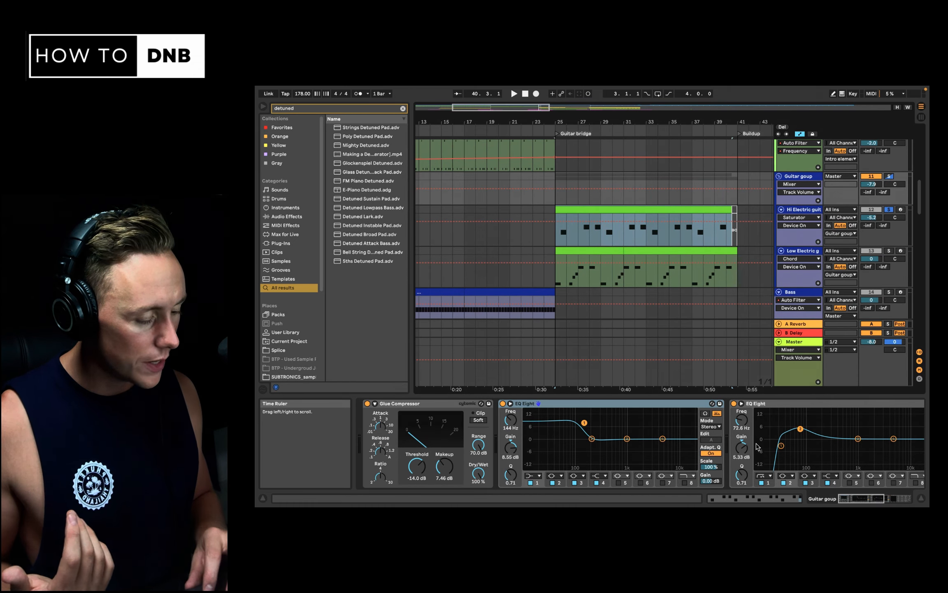
Solo the guitar group and compare the bridge with both EQ Eight devices bypassed and switched back on.
{"action": "left_click", "coordinate": [733, 403]}
{"action": "left_click", "coordinate": [889, 177]}
{"action": "key", "text": "space"}
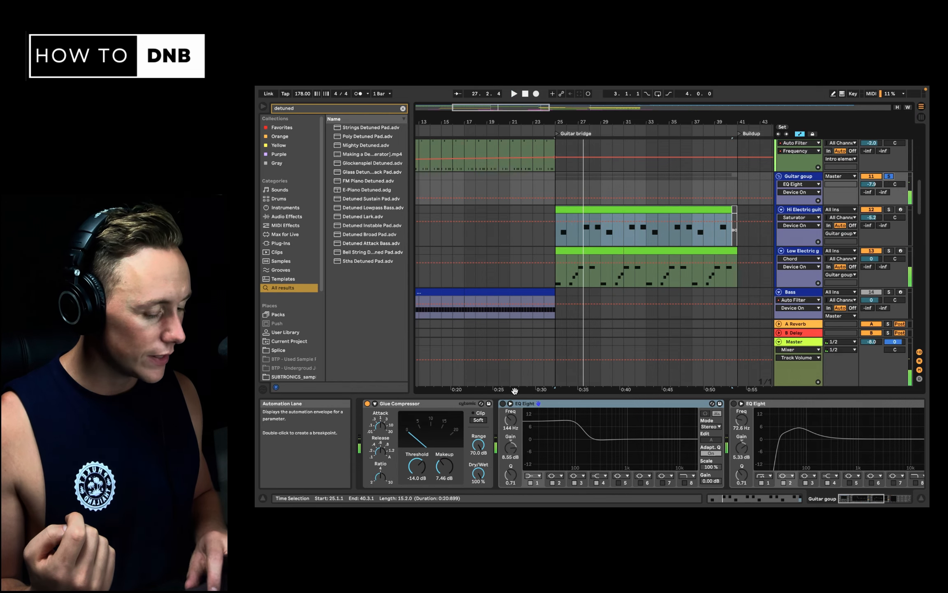
{"action": "key", "text": "space"}
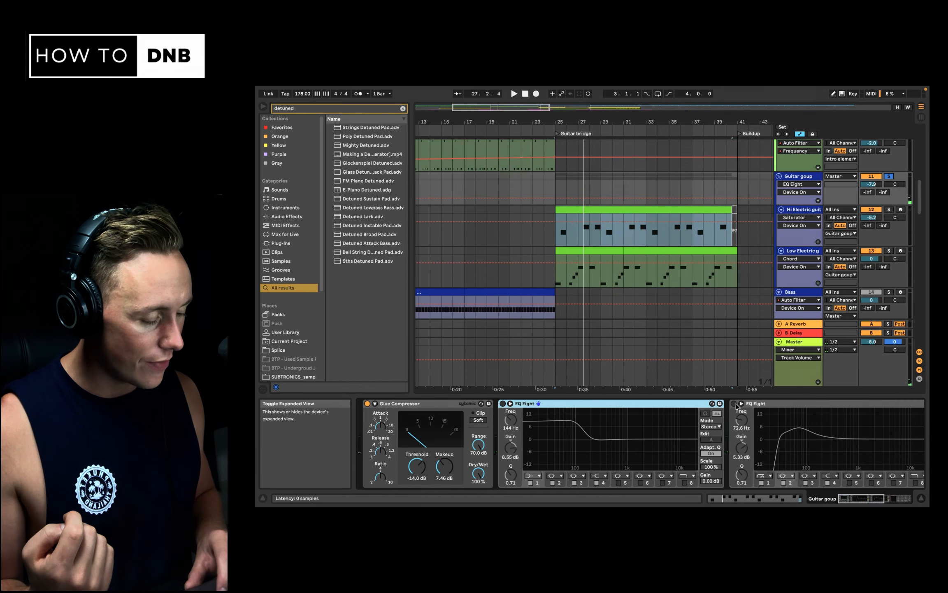
{"action": "left_click", "coordinate": [503, 404]}
{"action": "key", "text": "space"}
{"action": "key", "text": "space"}
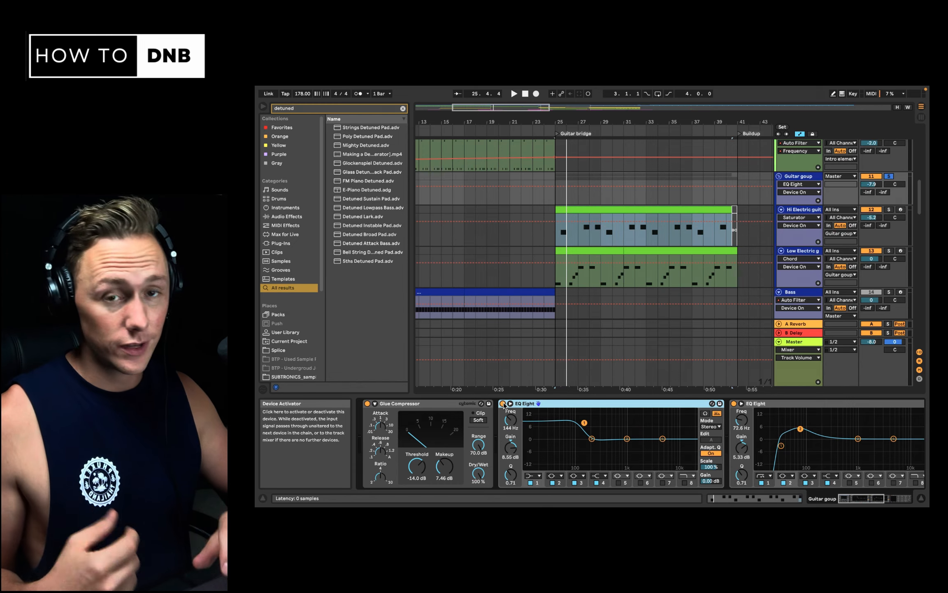
Inspect the Eos 2 reverb at the end of the guitar group's device chain.
{"action": "scroll", "coordinate": [504, 406], "scroll_direction": "right", "scroll_amount": 8}
{"action": "left_click", "coordinate": [651, 404]}
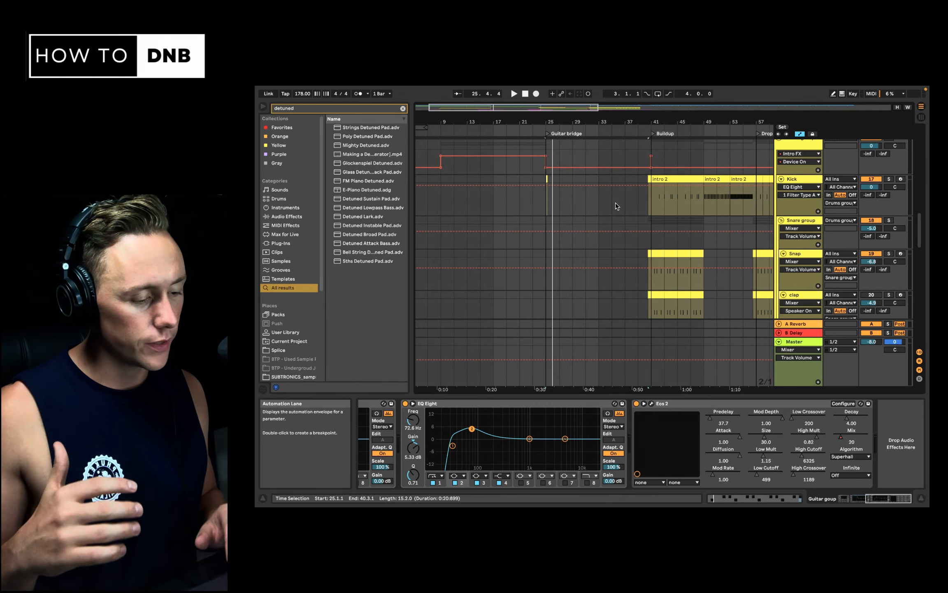
Examine the drum tracks entering the Buildup at bar 40.3, including the Kick and clap devices.
{"action": "scroll", "coordinate": [639, 195], "scroll_direction": "up", "scroll_amount": 5}
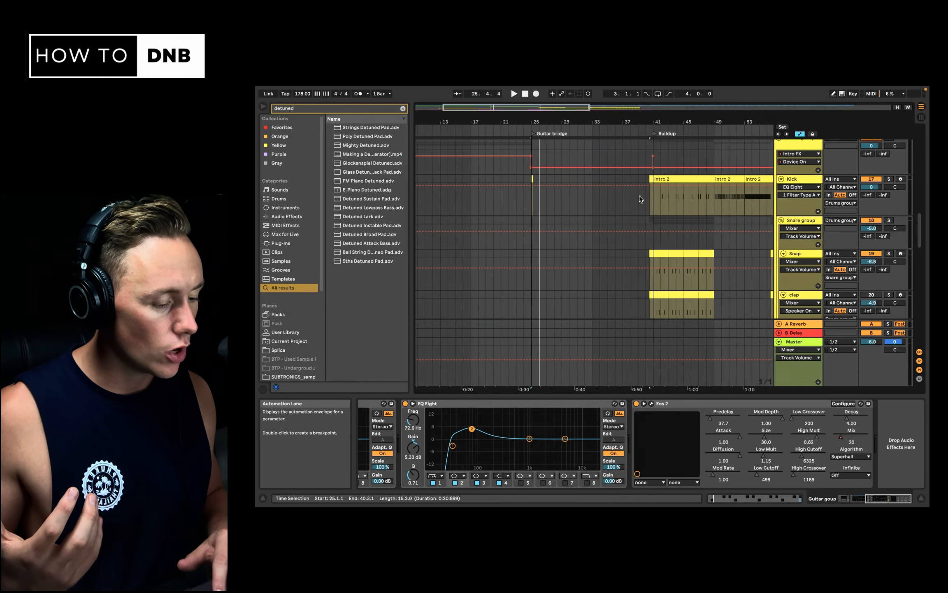
{"action": "scroll", "coordinate": [639, 195], "scroll_direction": "right", "scroll_amount": 1}
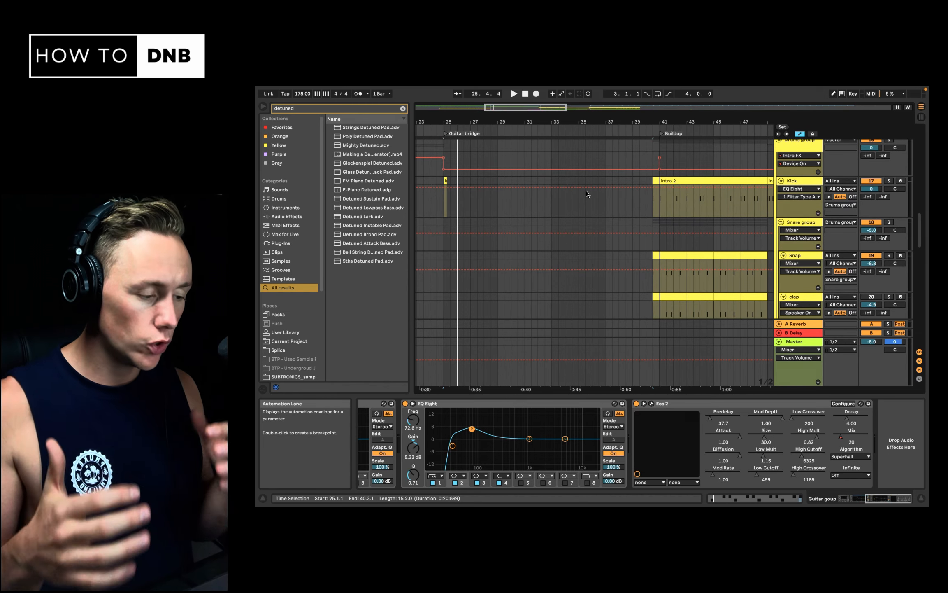
{"action": "scroll", "coordinate": [680, 195], "scroll_direction": "up", "scroll_amount": 3}
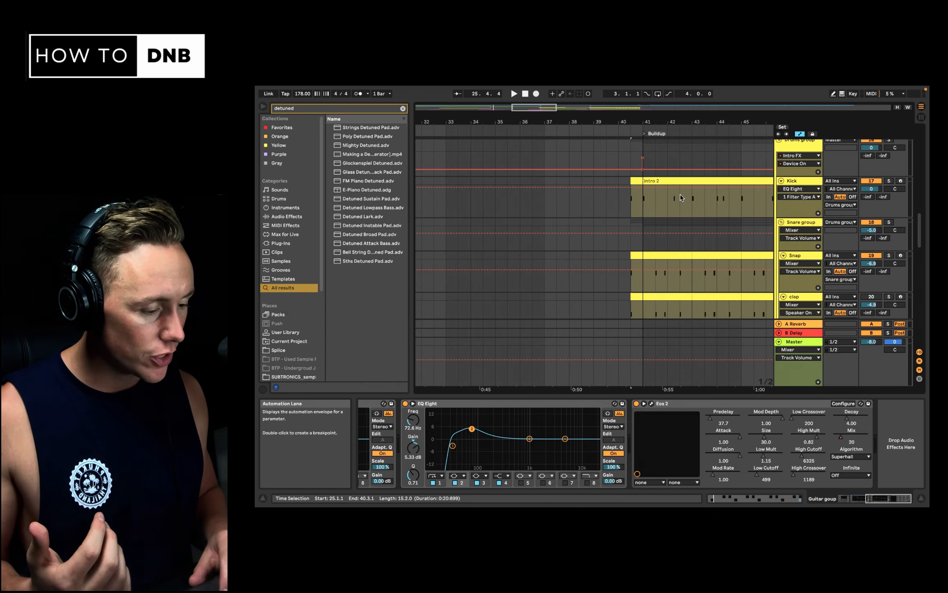
{"action": "left_click", "coordinate": [631, 205]}
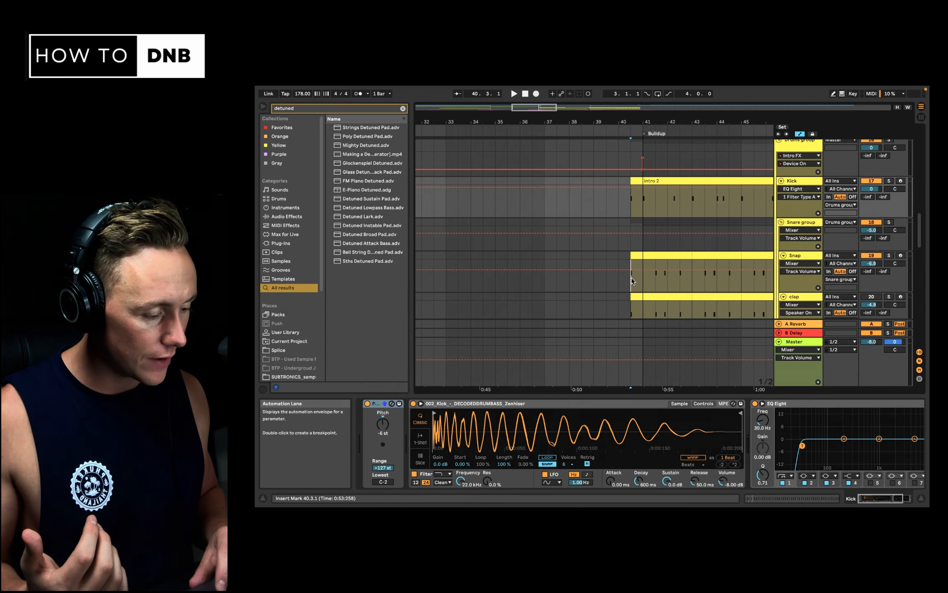
{"action": "left_click", "coordinate": [634, 300]}
{"action": "scroll", "coordinate": [633, 307], "scroll_direction": "down", "scroll_amount": 2}
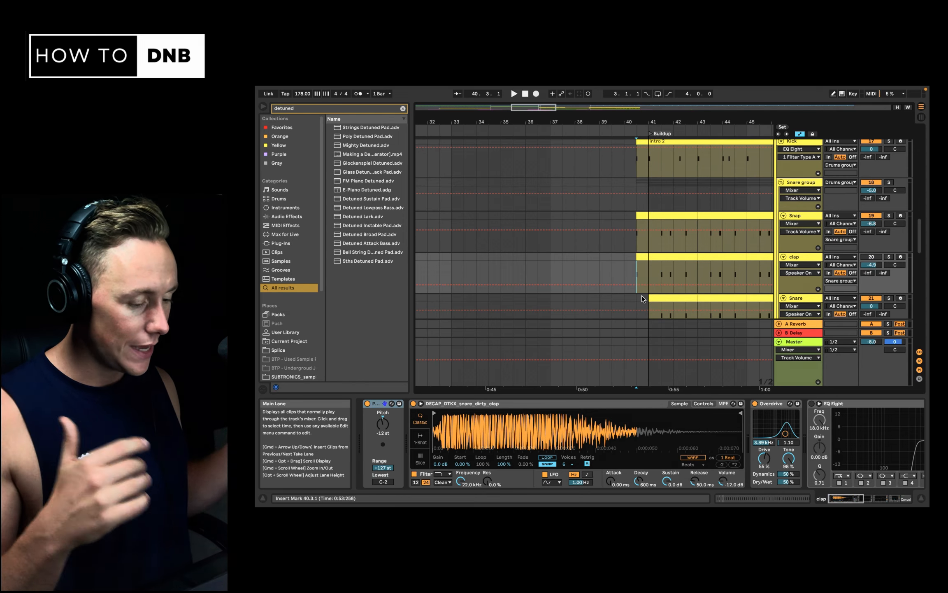
Review the Snap, clap, Snare and hihat tracks, and play the drum entry into the Buildup from bar 40.1.
{"action": "scroll", "coordinate": [646, 224], "scroll_direction": "down", "scroll_amount": 3}
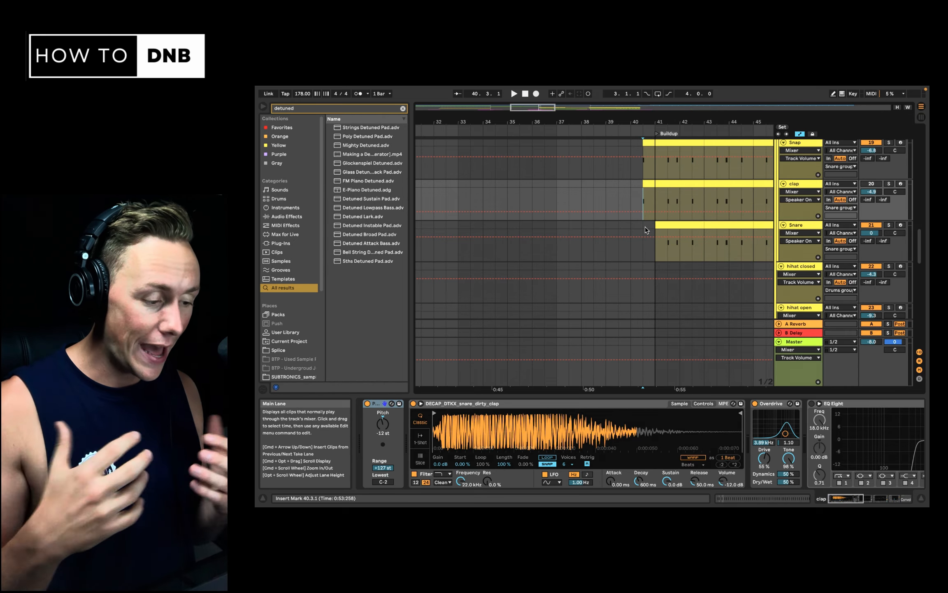
{"action": "scroll", "coordinate": [682, 190], "scroll_direction": "up", "scroll_amount": 3}
{"action": "scroll", "coordinate": [683, 190], "scroll_direction": "up", "scroll_amount": 1}
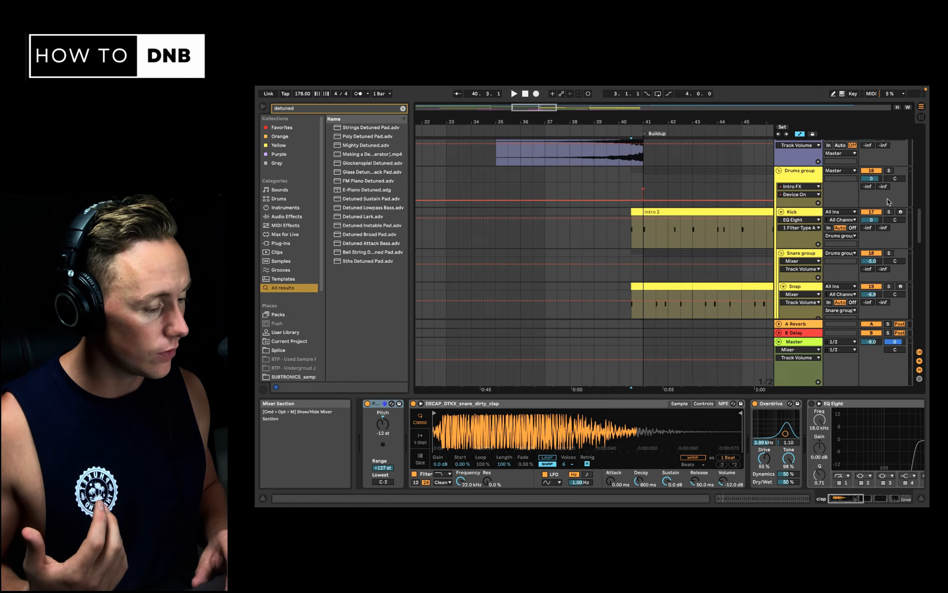
{"action": "scroll", "coordinate": [617, 263], "scroll_direction": "up", "scroll_amount": 2}
{"action": "left_click", "coordinate": [619, 268]}
{"action": "key", "text": "space"}
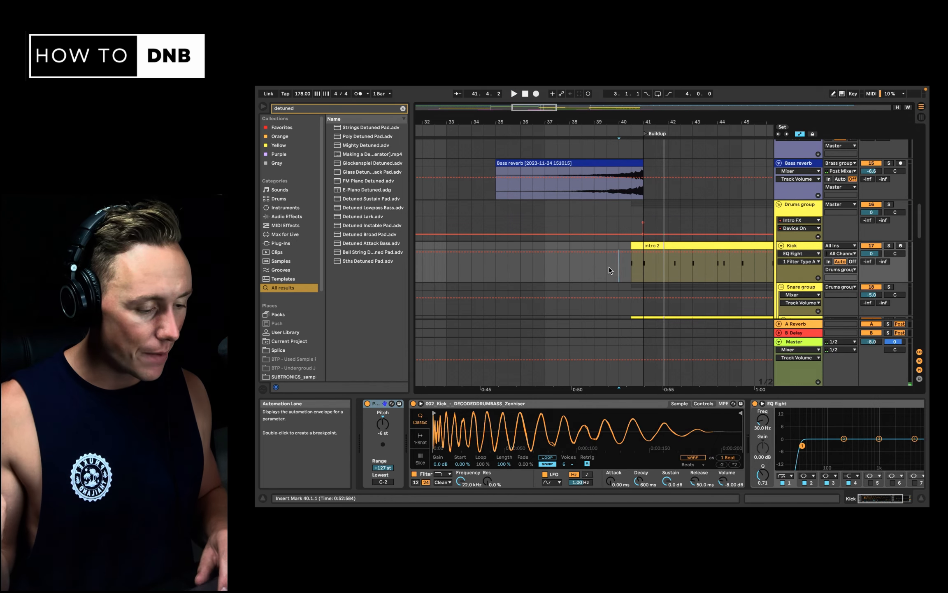
Replay the transition into the Buildup from bar 39.3 with all tracks audible.
{"action": "left_click", "coordinate": [609, 267]}
{"action": "key", "text": "space"}
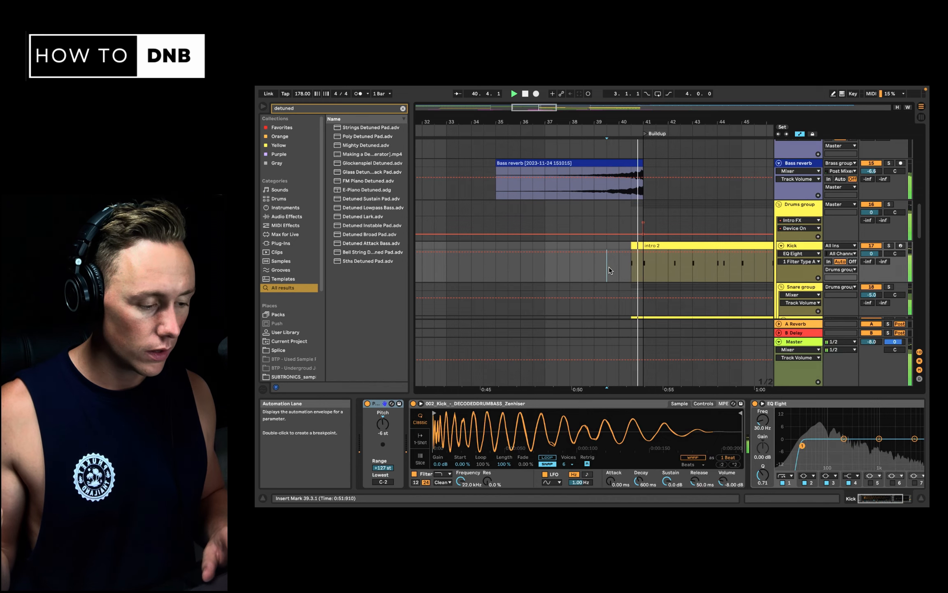
{"action": "key", "text": "space"}
{"action": "key", "text": "space"}
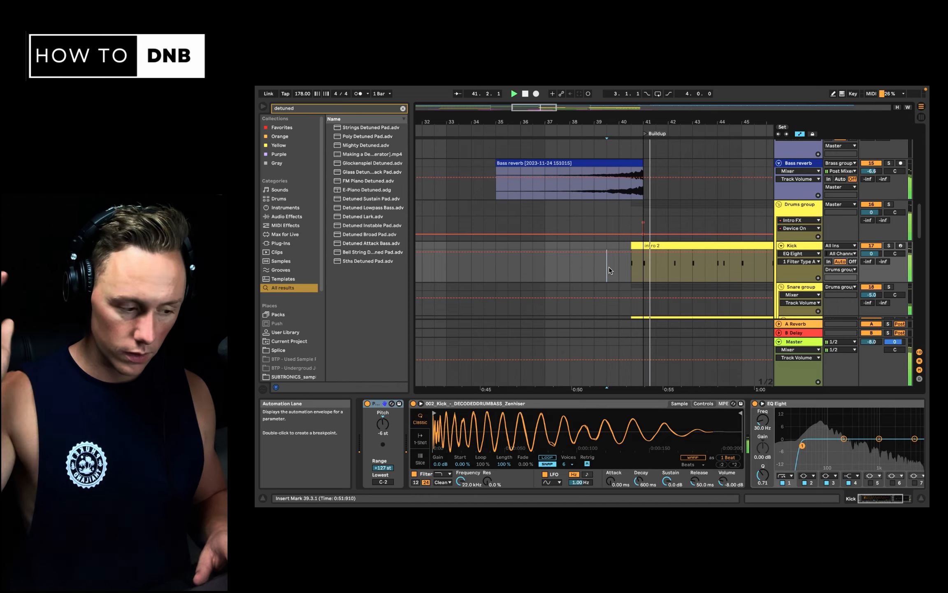
{"action": "key", "text": "space"}
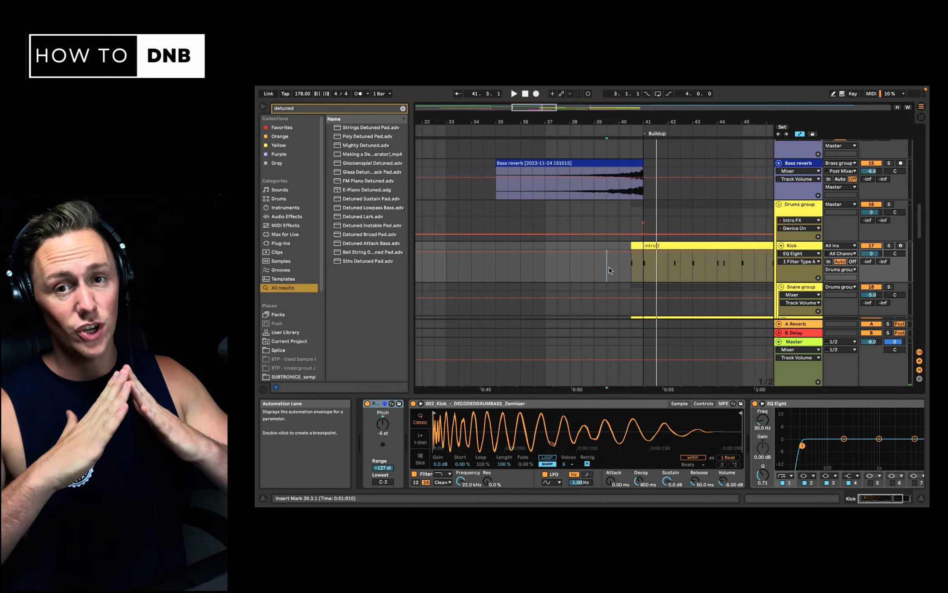
Solo the Tonal riser track and inspect its Reverb and EQ Eight devices, with the playback start at bar 37.1.
{"action": "scroll", "coordinate": [610, 267], "scroll_direction": "down", "scroll_amount": 20}
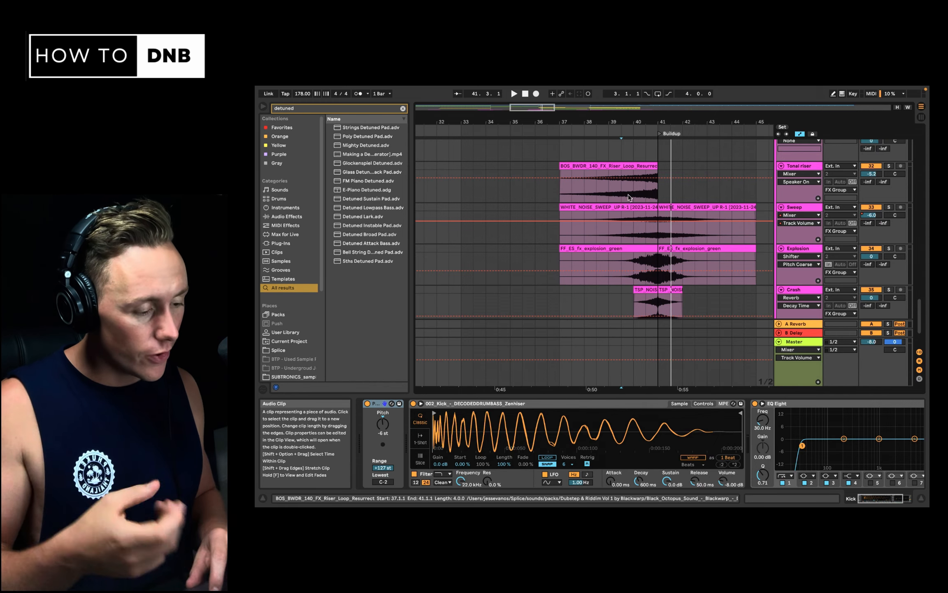
{"action": "left_click", "coordinate": [889, 166]}
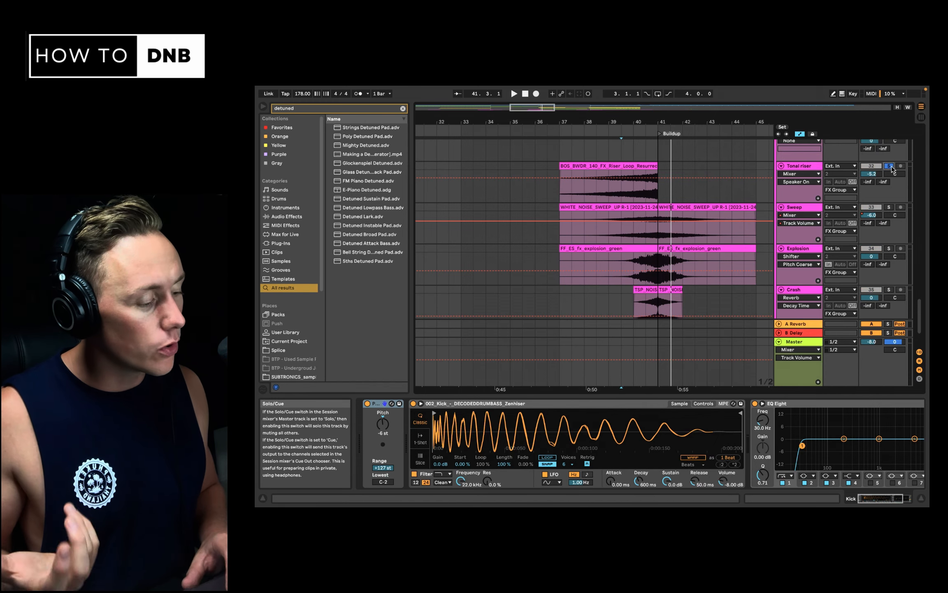
{"action": "left_click", "coordinate": [561, 193]}
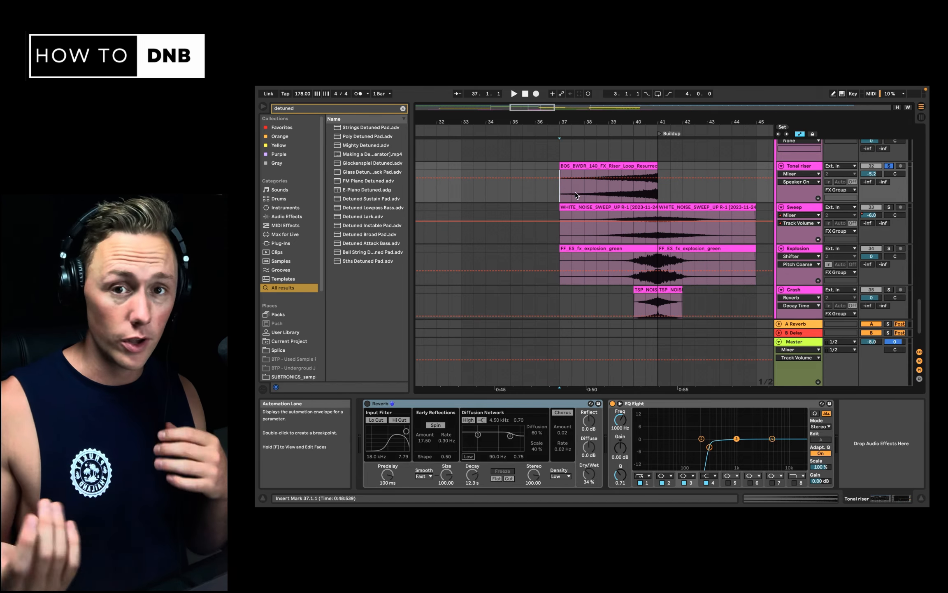
Solo the Crash track and play its crash from bar 41.1, then its lead-in from bar 40.1.
{"action": "scroll", "coordinate": [575, 195], "scroll_direction": "down", "scroll_amount": 3}
{"action": "left_click", "coordinate": [889, 224]}
{"action": "left_click", "coordinate": [659, 243]}
{"action": "key", "text": "space"}
{"action": "key", "text": "space"}
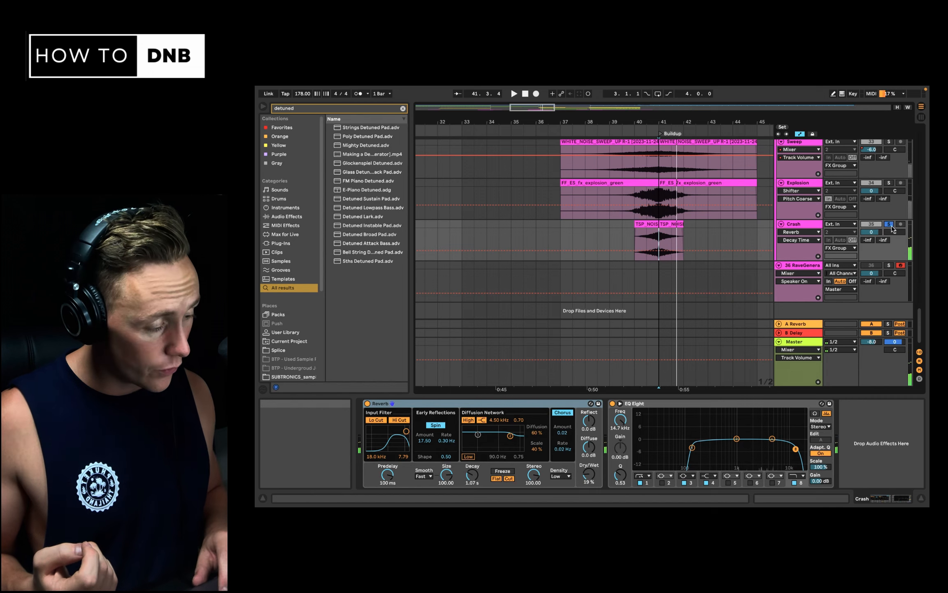
{"action": "left_click", "coordinate": [633, 231]}
{"action": "key", "text": "space"}
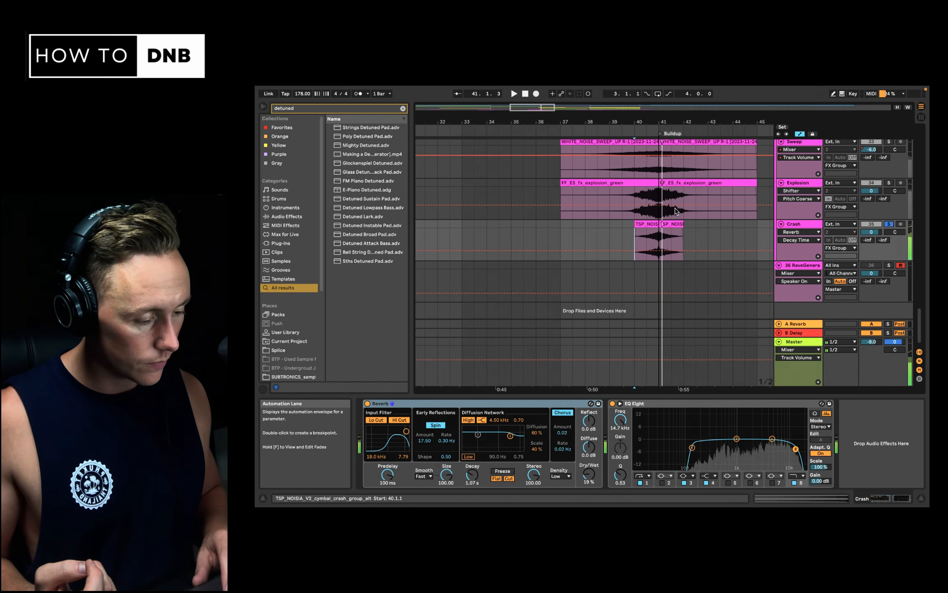
Solo the Explosion track and play its explosion hit from the Buildup start at bar 41.1.
{"action": "scroll", "coordinate": [661, 231], "scroll_direction": "up", "scroll_amount": 2}
{"action": "left_click", "coordinate": [889, 223]}
{"action": "left_click", "coordinate": [567, 235]}
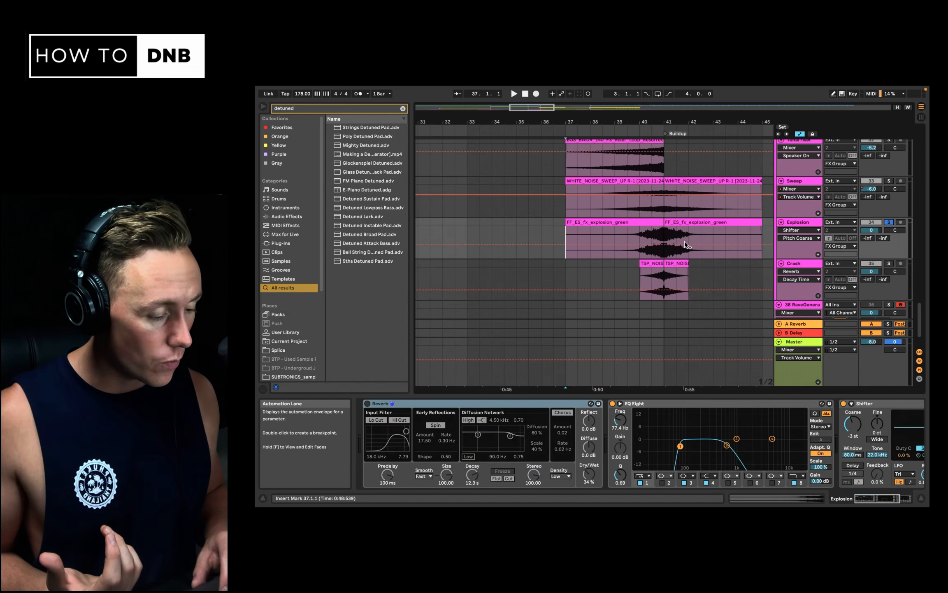
{"action": "left_click", "coordinate": [666, 237]}
{"action": "key", "text": "space"}
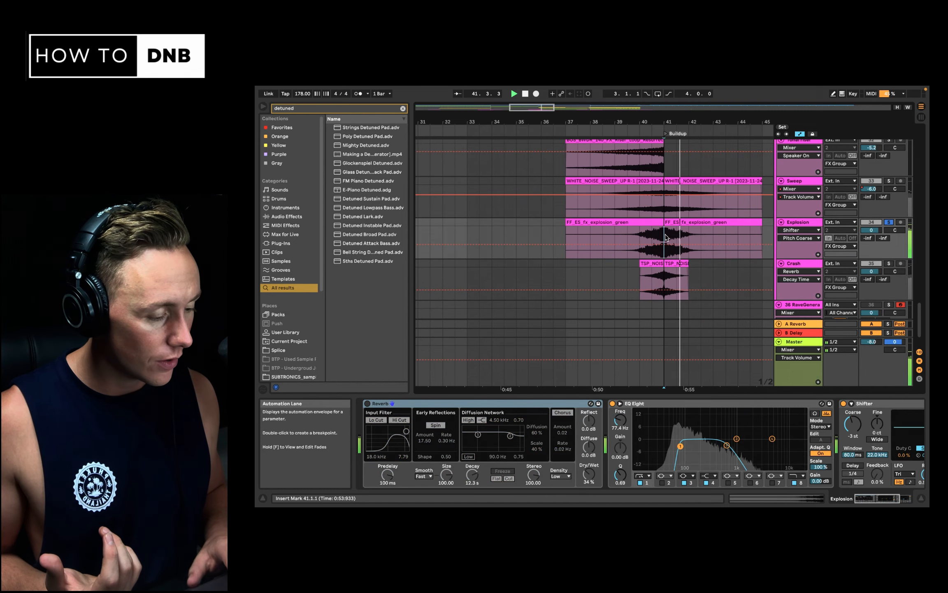
{"action": "key", "text": "space"}
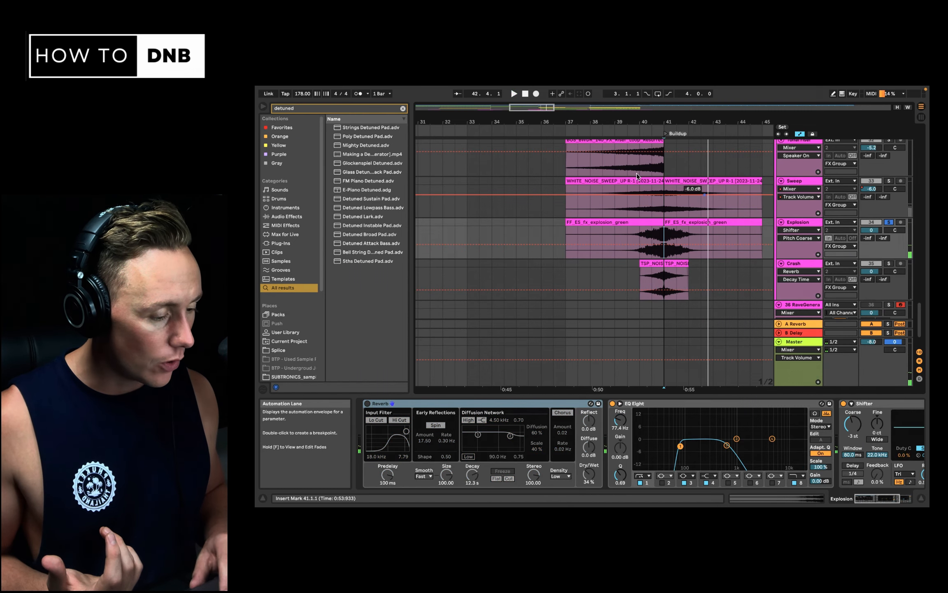
Compare the Explosion track's sound with its EQ Eight bypassed and switched back on.
{"action": "left_click", "coordinate": [612, 403]}
{"action": "key", "text": "space"}
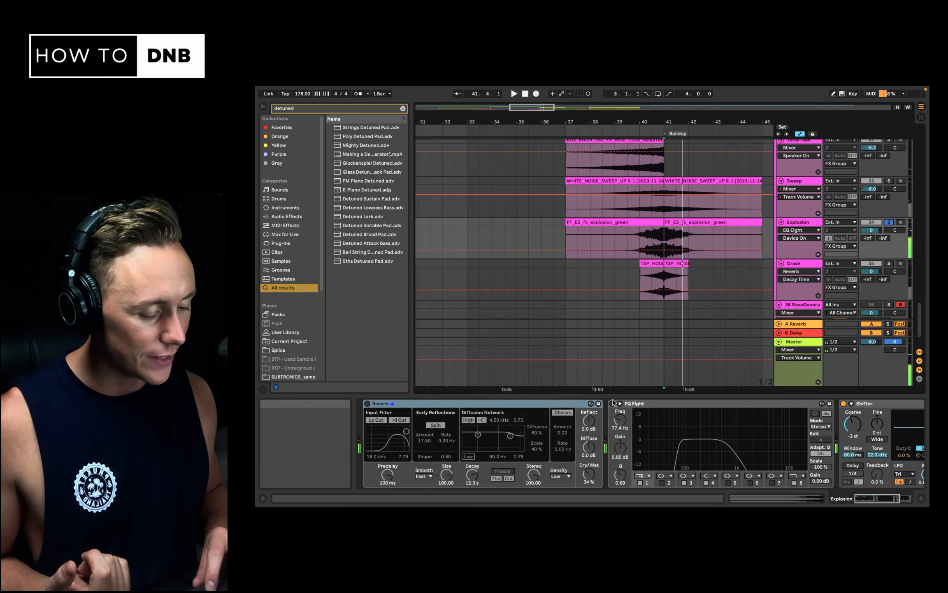
{"action": "left_click", "coordinate": [612, 404]}
{"action": "key", "text": "space"}
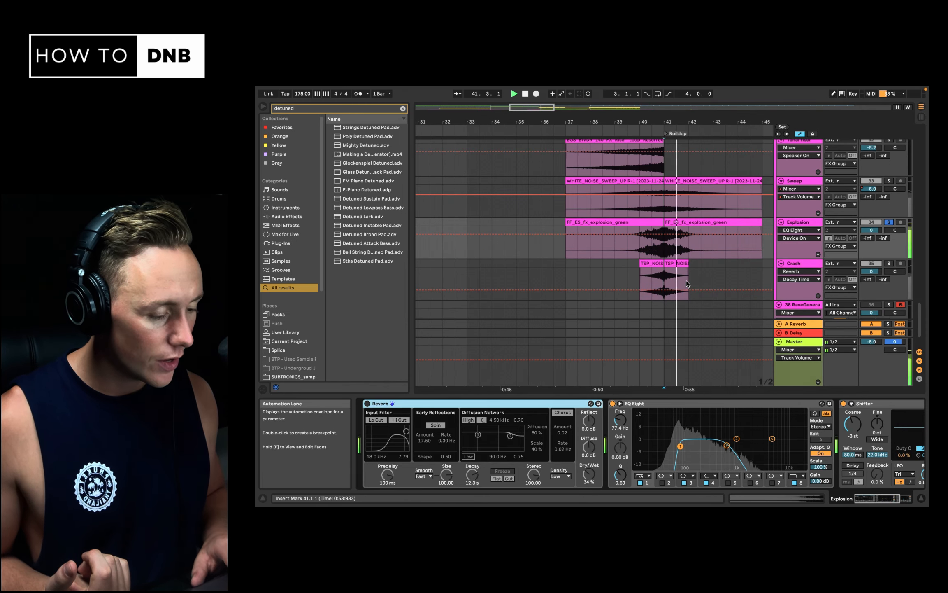